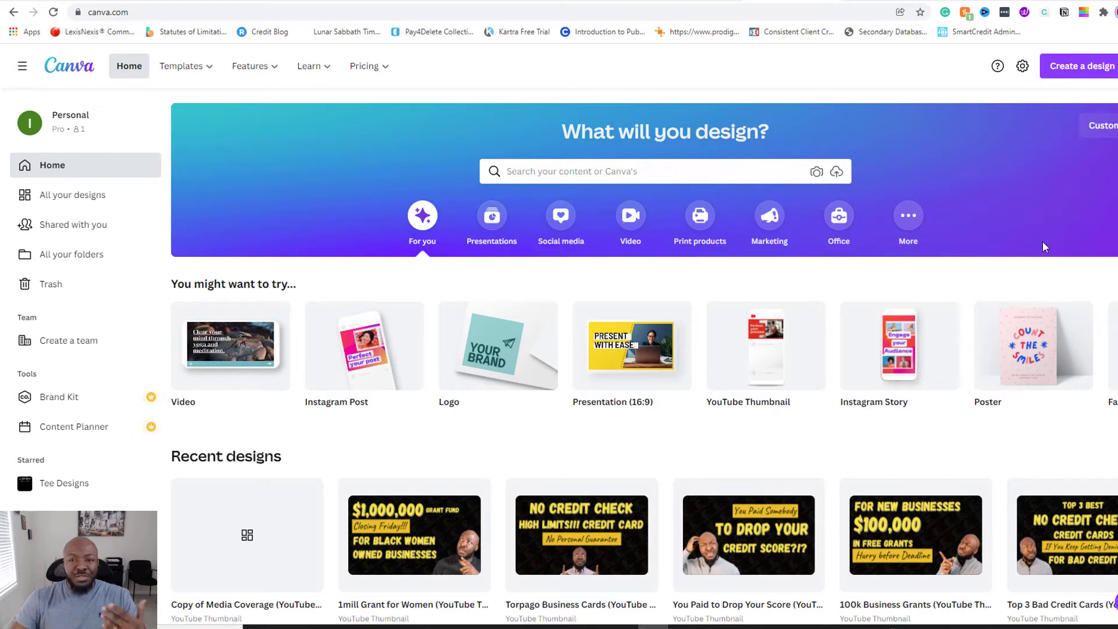
Step: Switch to the blank YouTube Thumbnail design and search elements for 'gradient'
{"action": "mouse_move", "coordinate": [717, 420]}
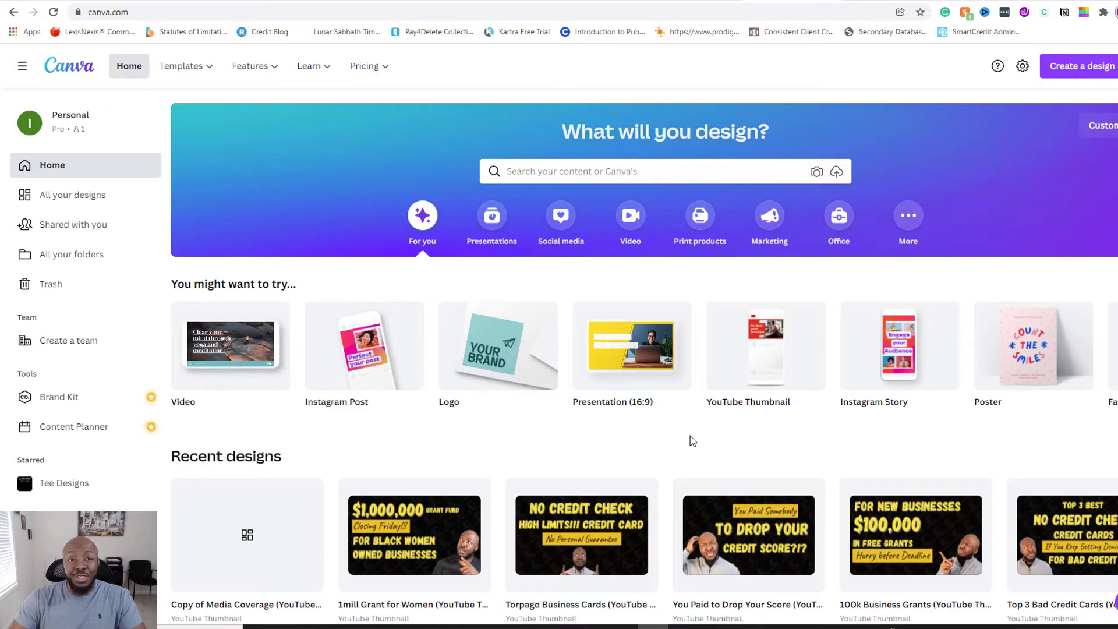
{"action": "left_click", "coordinate": [877, 1]}
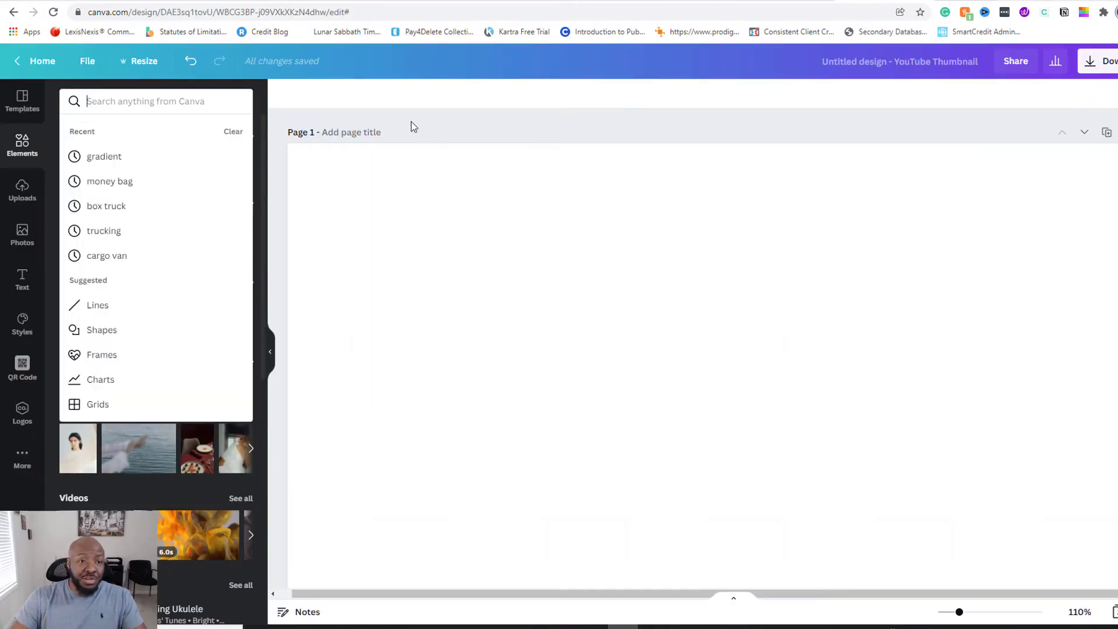
{"action": "left_click", "coordinate": [596, 195]}
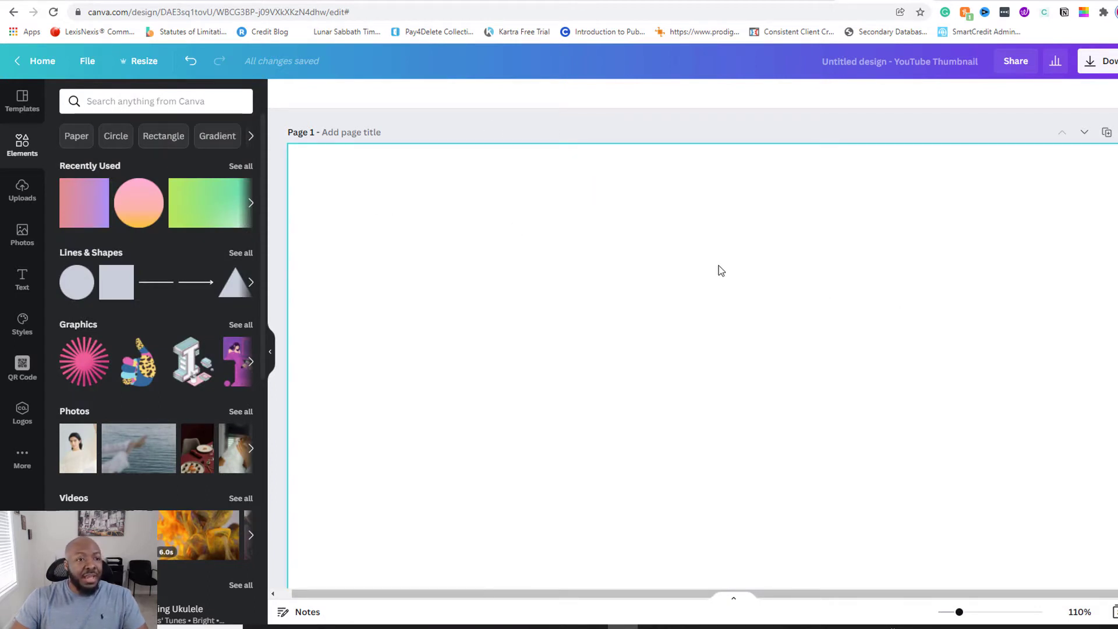
{"action": "left_click", "coordinate": [158, 100]}
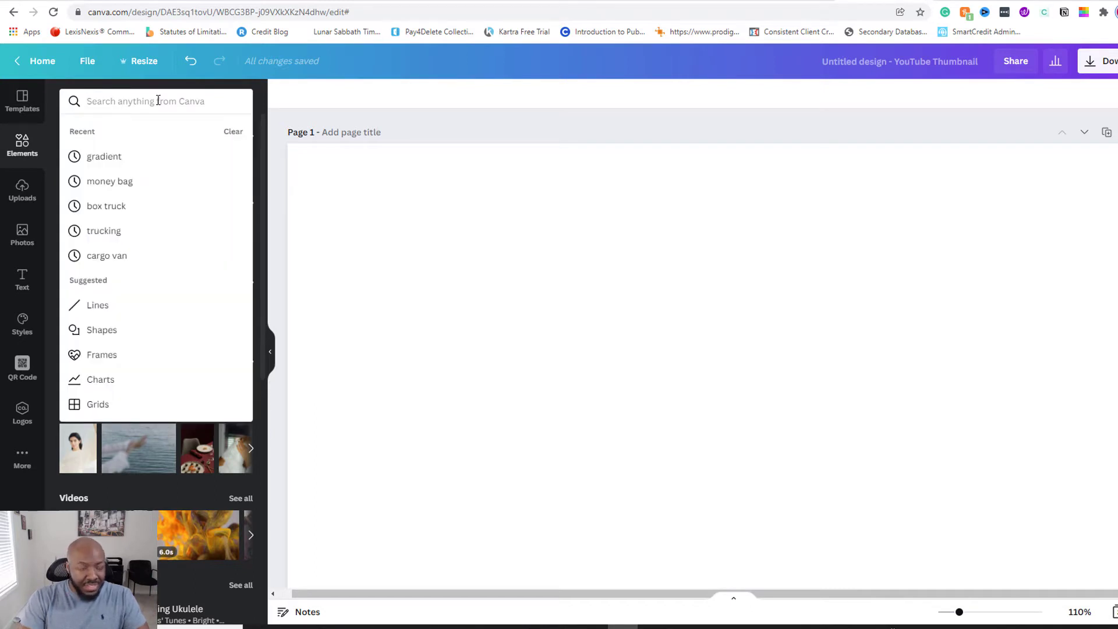
{"action": "type", "text": "gra"}
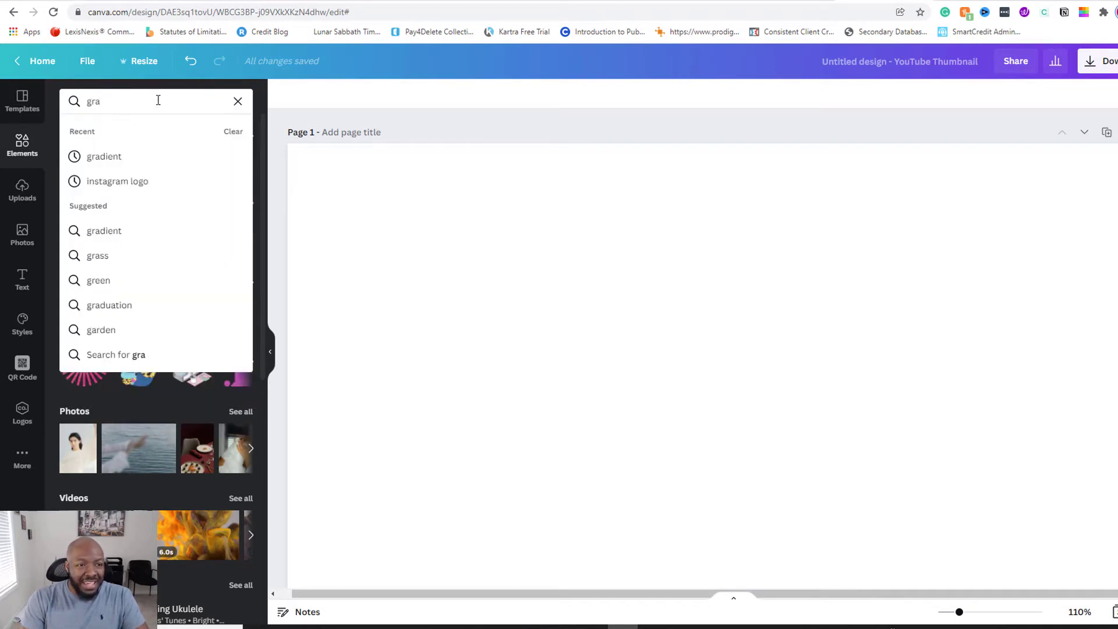
{"action": "type", "text": "dient"}
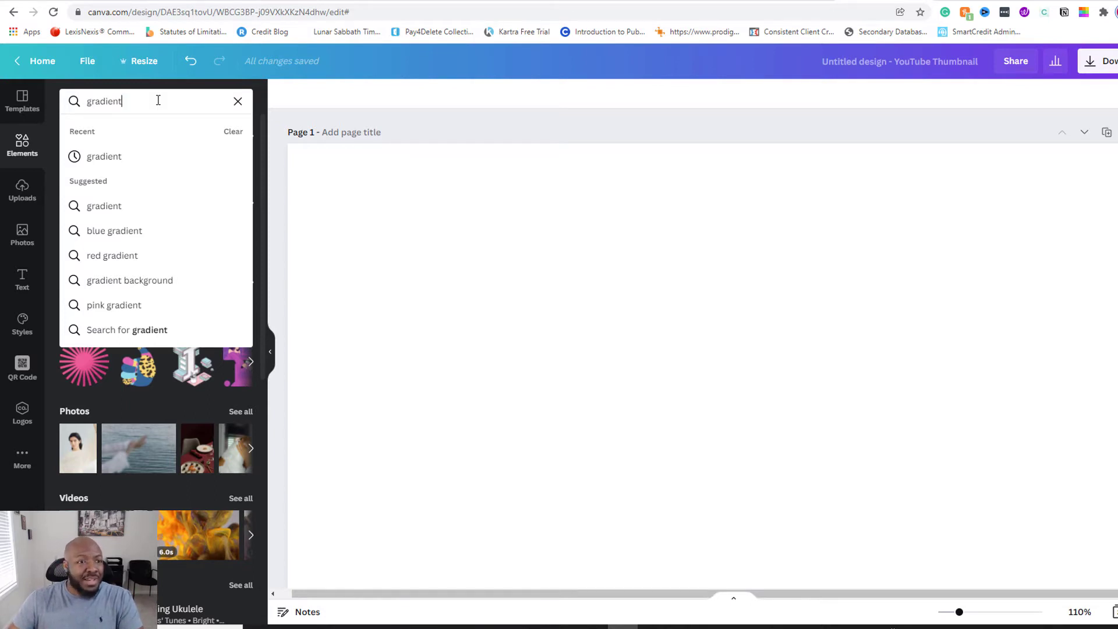
{"action": "key", "text": "Return"}
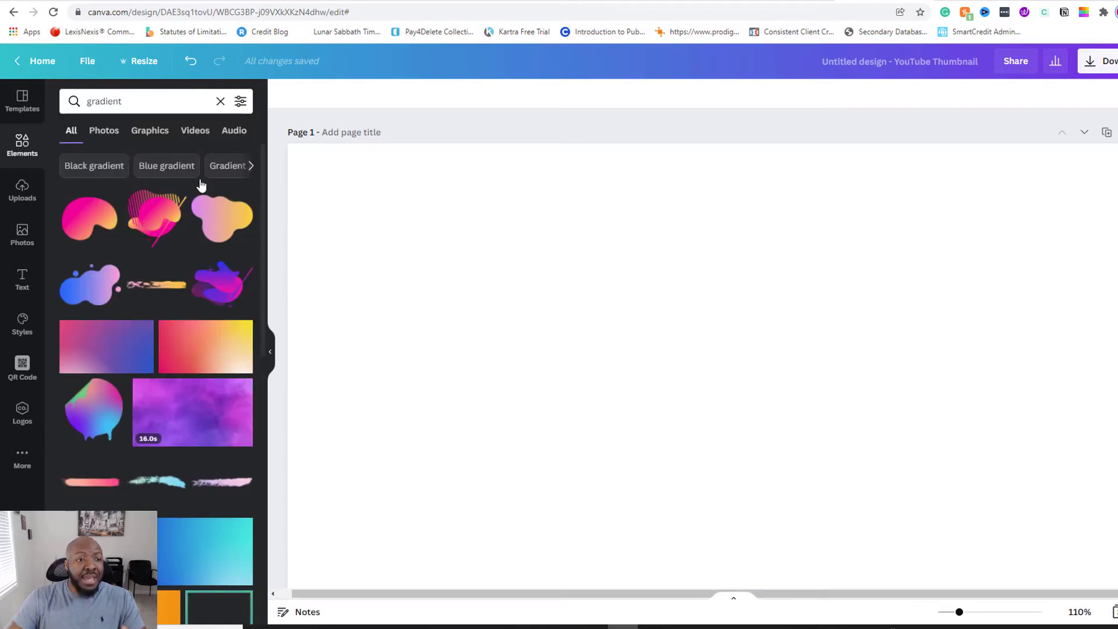
{"action": "scroll", "coordinate": [194, 332], "scroll_direction": "down", "scroll_amount": 5}
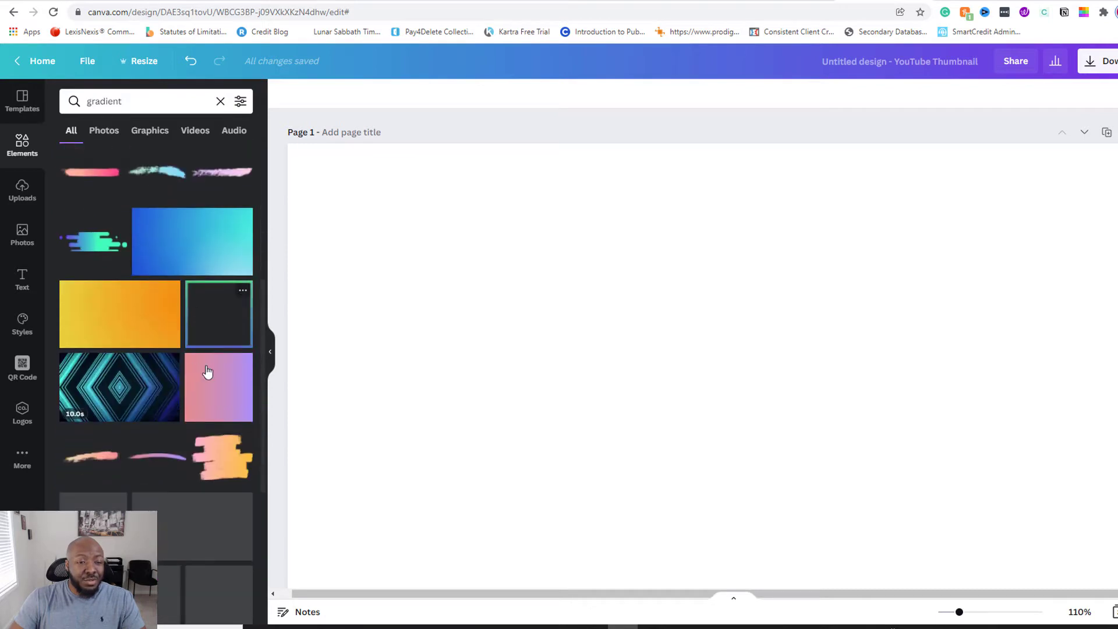
{"action": "scroll", "coordinate": [214, 379], "scroll_direction": "down", "scroll_amount": 1}
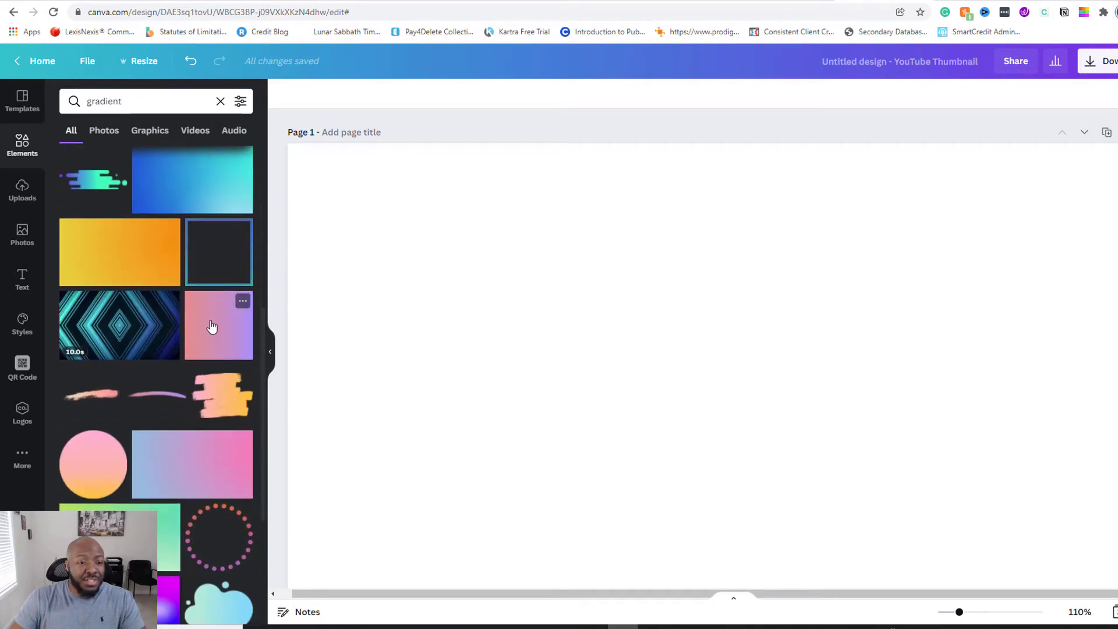
Step: Place the pink-purple gradient square and a gradient circle, recolouring the circle navy, slate blue and brown
{"action": "left_click_drag", "start_coordinate": [211, 326], "coordinate": [413, 299]}
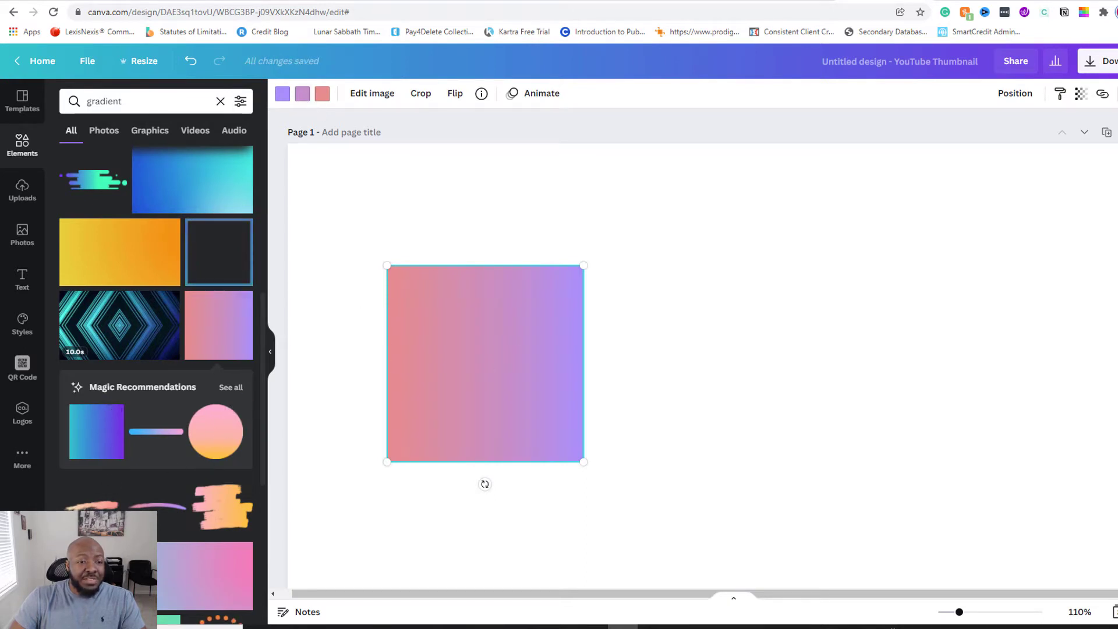
{"action": "left_click_drag", "start_coordinate": [225, 444], "coordinate": [853, 250]}
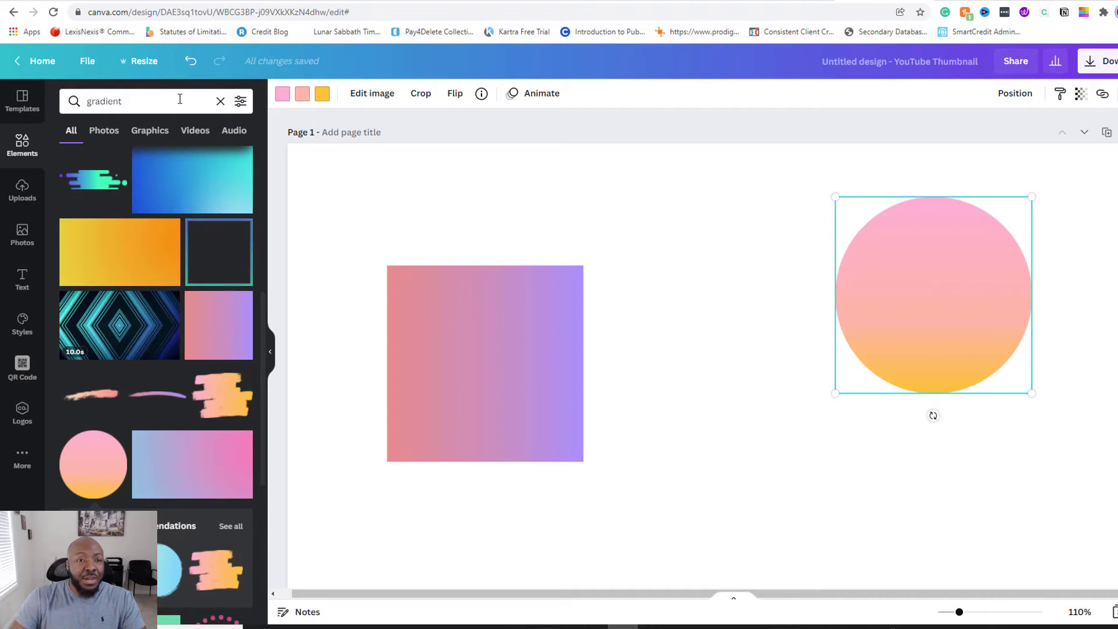
{"action": "left_click", "coordinate": [280, 96]}
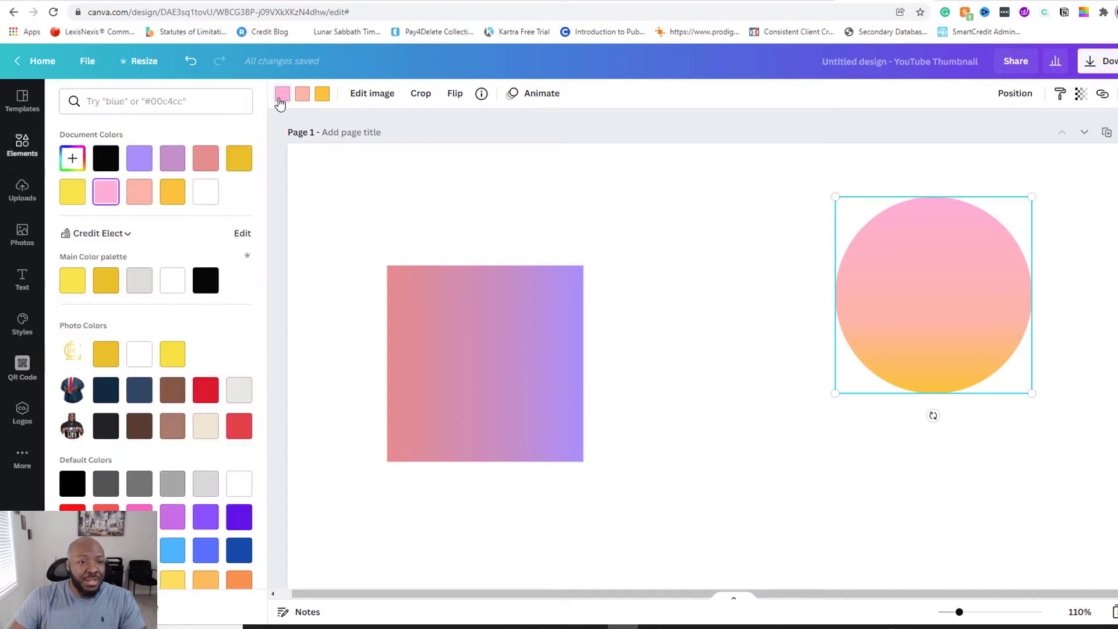
{"action": "left_click", "coordinate": [103, 396]}
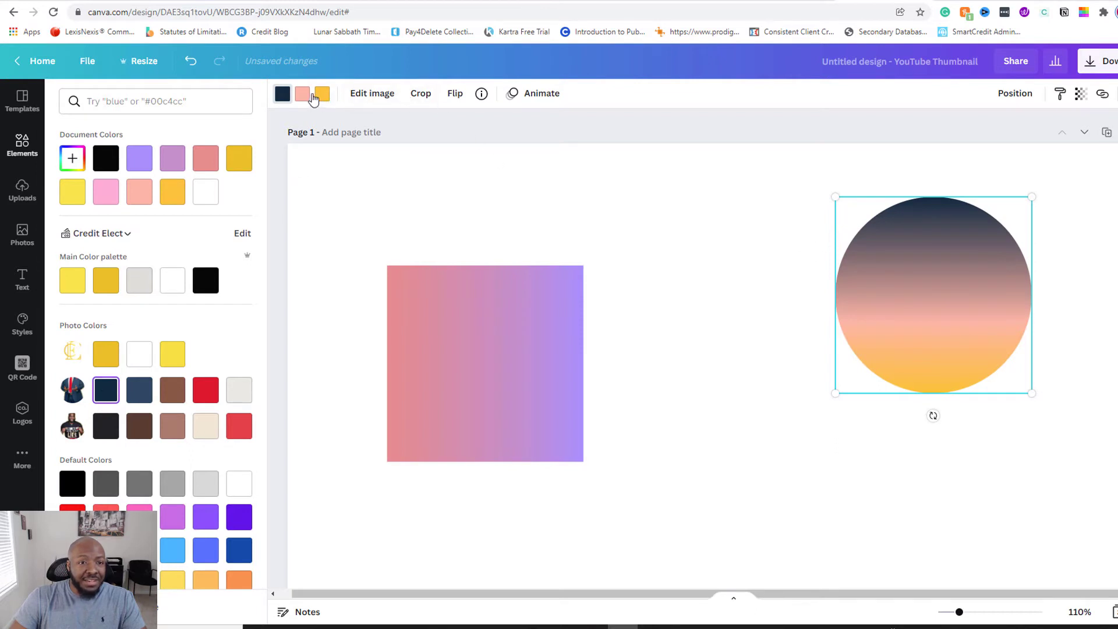
{"action": "left_click", "coordinate": [308, 96]}
{"action": "left_click", "coordinate": [139, 390]}
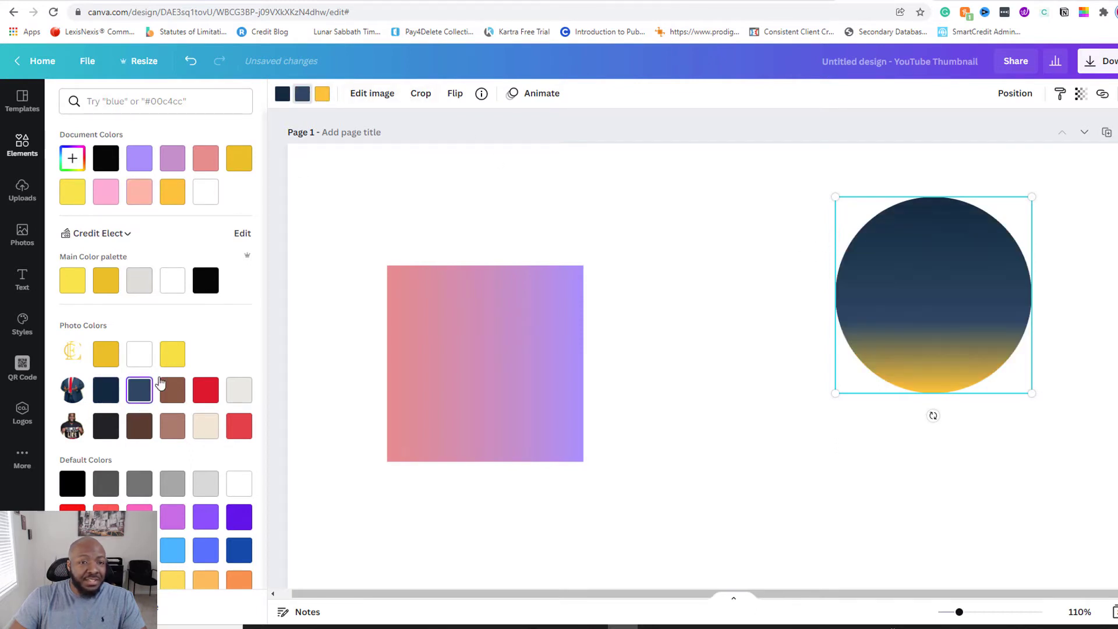
{"action": "left_click", "coordinate": [322, 95]}
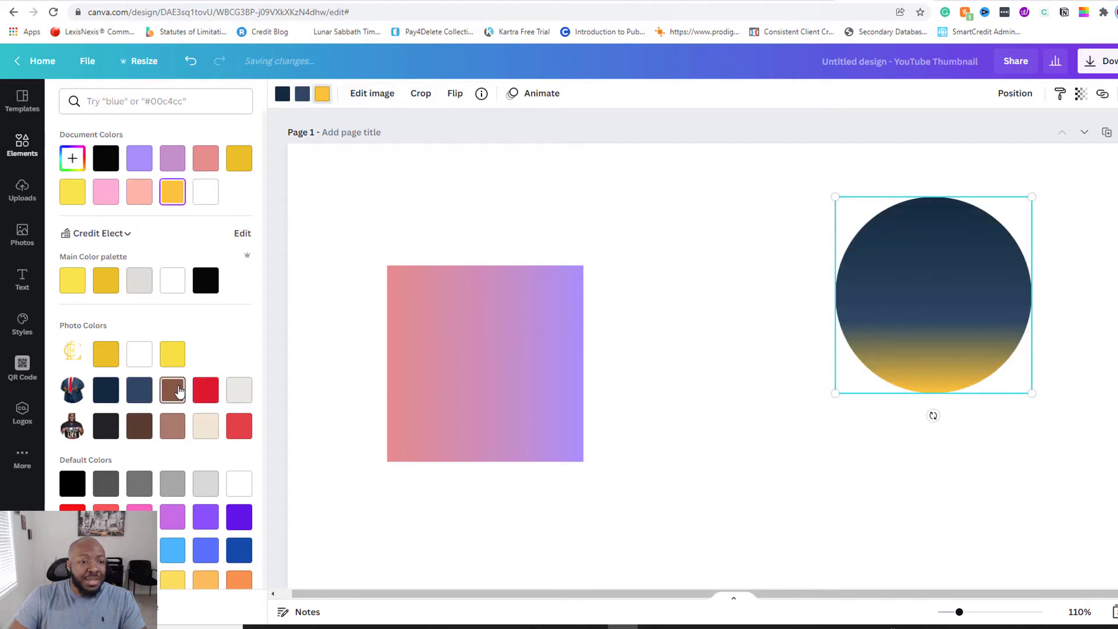
{"action": "left_click", "coordinate": [173, 389]}
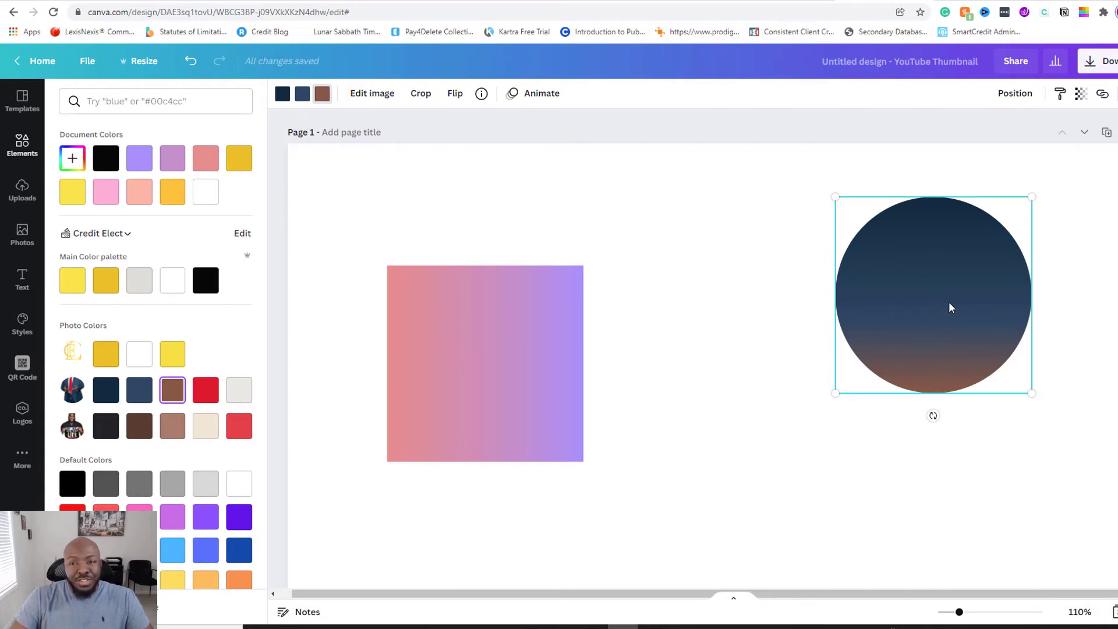
Step: Drag the navy-brown circle onto the pink-purple square and enlarge it to cover most of it
{"action": "left_click_drag", "start_coordinate": [912, 320], "coordinate": [577, 355]}
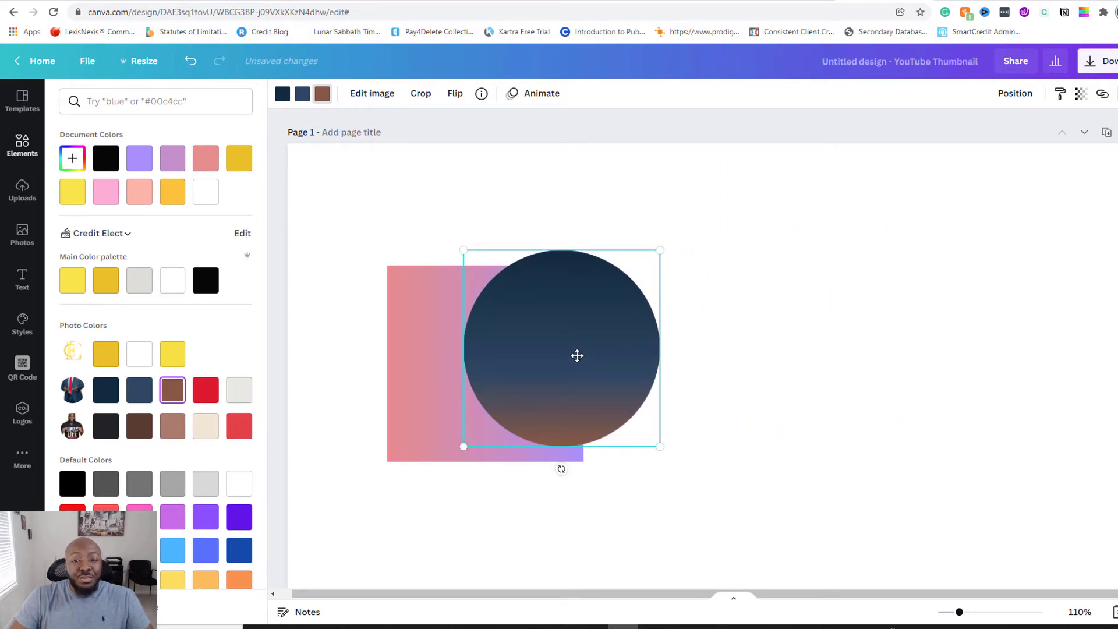
{"action": "left_click_drag", "start_coordinate": [577, 355], "coordinate": [527, 327]}
{"action": "left_click_drag", "start_coordinate": [608, 257], "coordinate": [627, 237]}
{"action": "left_click_drag", "start_coordinate": [532, 327], "coordinate": [502, 342]}
{"action": "left_click_drag", "start_coordinate": [597, 252], "coordinate": [623, 238]}
{"action": "left_click", "coordinate": [711, 311]}
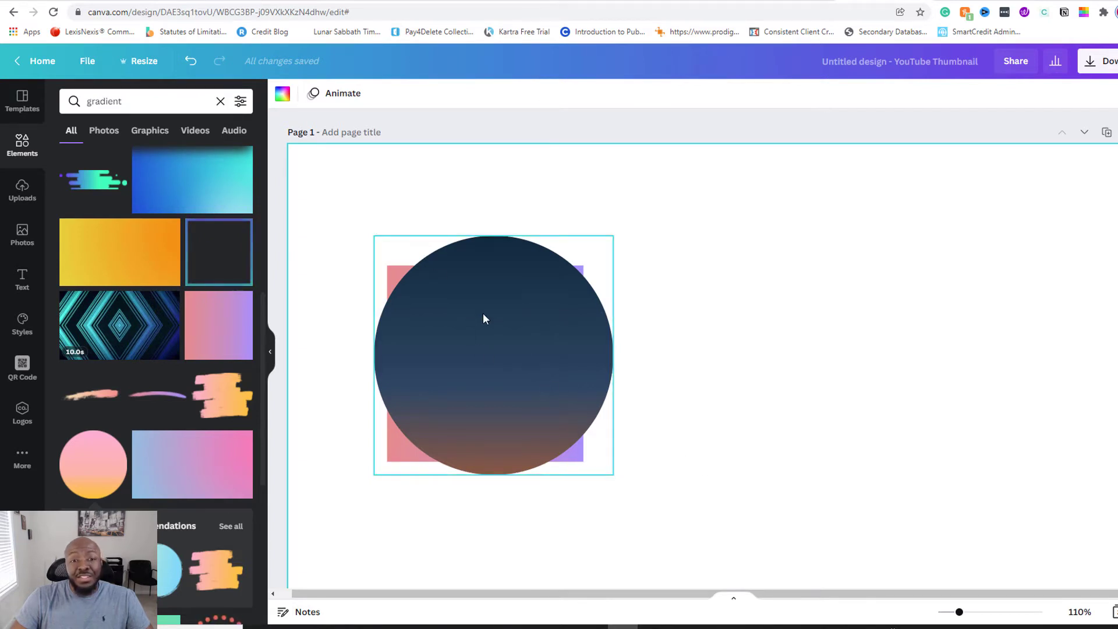
{"action": "left_click", "coordinate": [515, 360]}
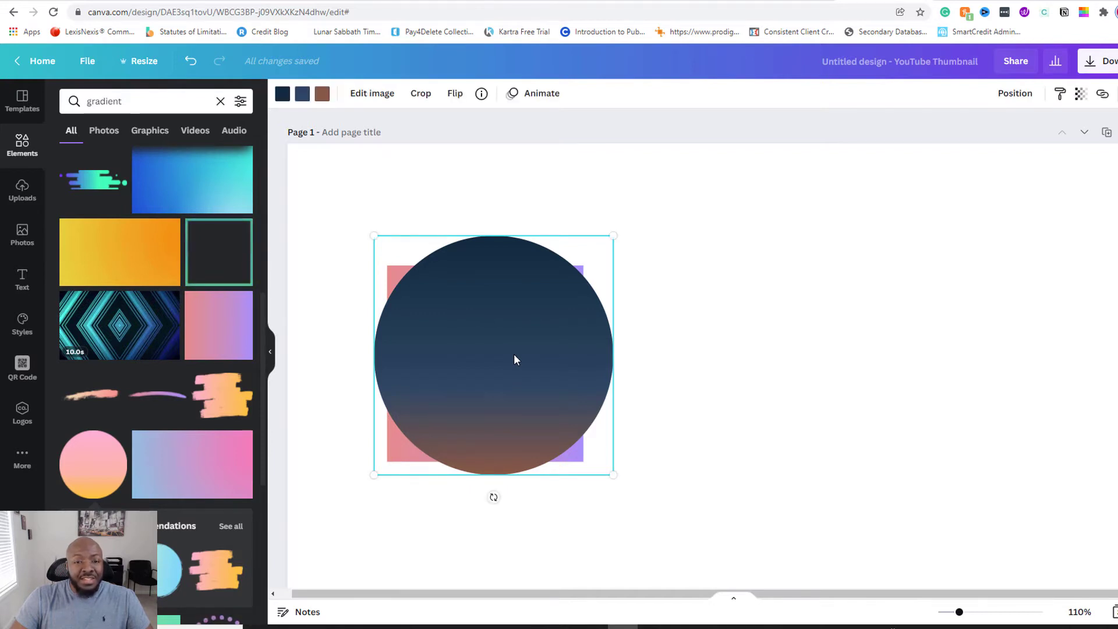
{"action": "left_click", "coordinate": [563, 358], "text": "ctrl"}
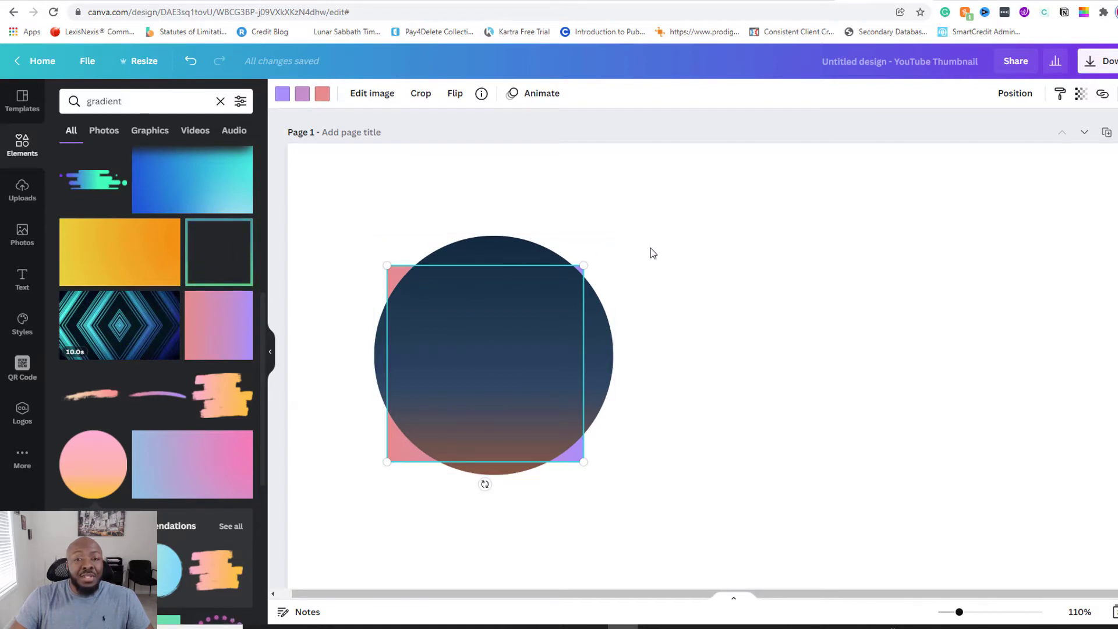
Step: Shift the dark circle slightly left and select the gradient square behind it
{"action": "left_click", "coordinate": [603, 251]}
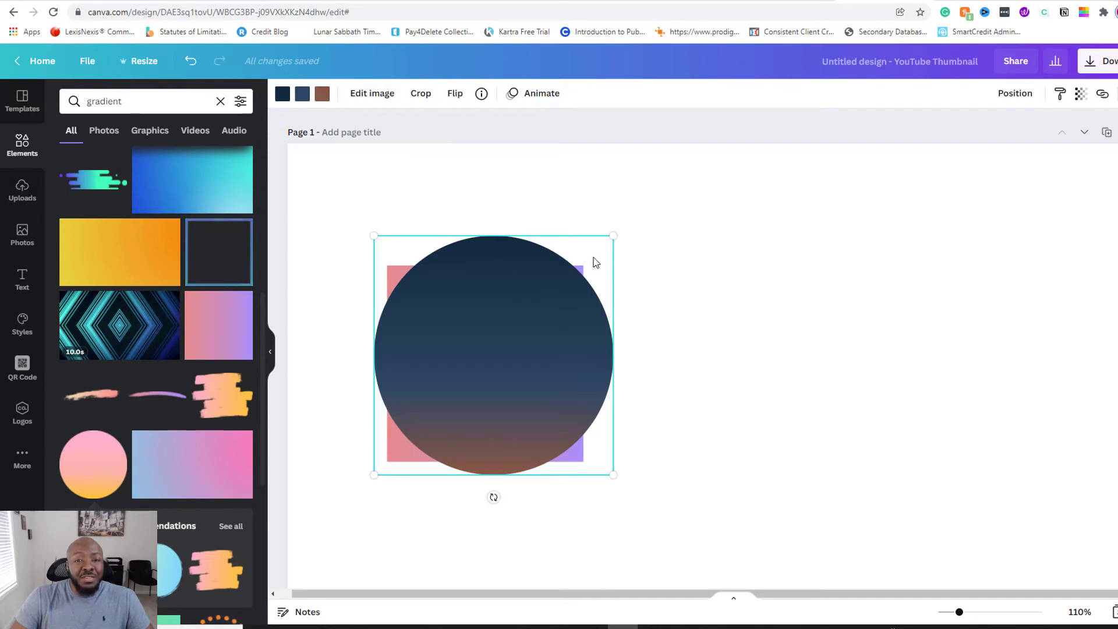
{"action": "left_click_drag", "start_coordinate": [603, 263], "coordinate": [576, 260]}
{"action": "left_click", "coordinate": [582, 306]}
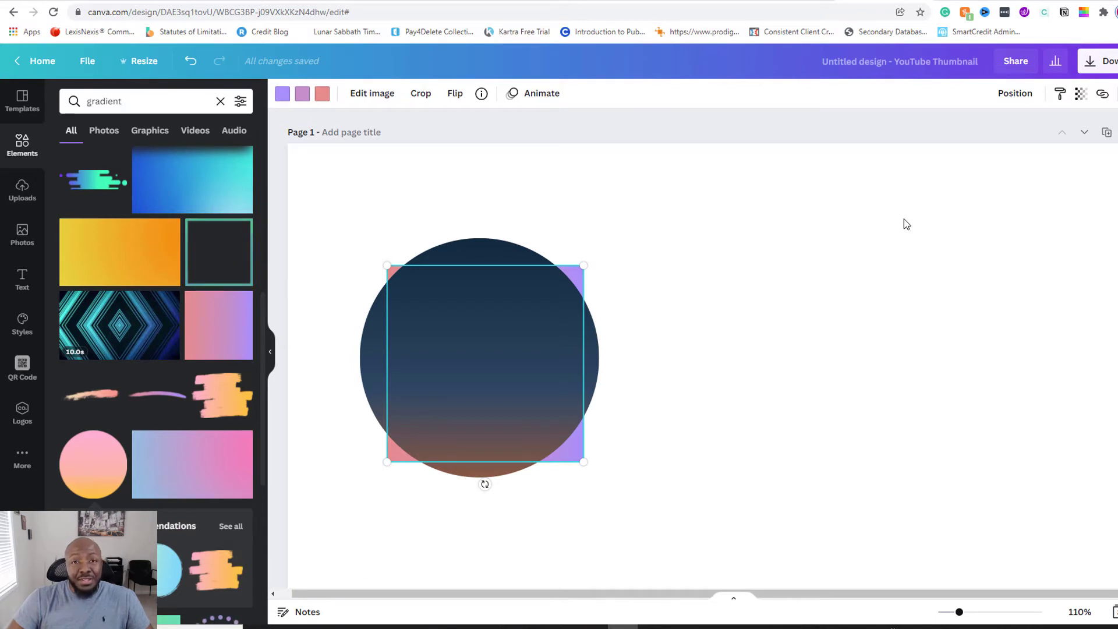
Step: Nudge the gradient square right with the arrow keys until it clears the circle
{"action": "key", "text": "Right"}
{"action": "key", "text": "Right"}
{"action": "key", "text": "Right"}
{"action": "key", "text": "Right"}
{"action": "key", "text": "Right"}
{"action": "key", "text": "Right"}
{"action": "key", "text": "Right"}
{"action": "key", "text": "Right"}
{"action": "key", "text": "Right"}
{"action": "key", "text": "Right"}
{"action": "key", "text": "Right"}
{"action": "key", "text": "Right"}
{"action": "key", "text": "Right"}
{"action": "key", "text": "Right"}
{"action": "key", "text": "Right"}
{"action": "key", "text": "Right"}
{"action": "key", "text": "Right"}
{"action": "key", "text": "Right"}
{"action": "key", "text": "Right"}
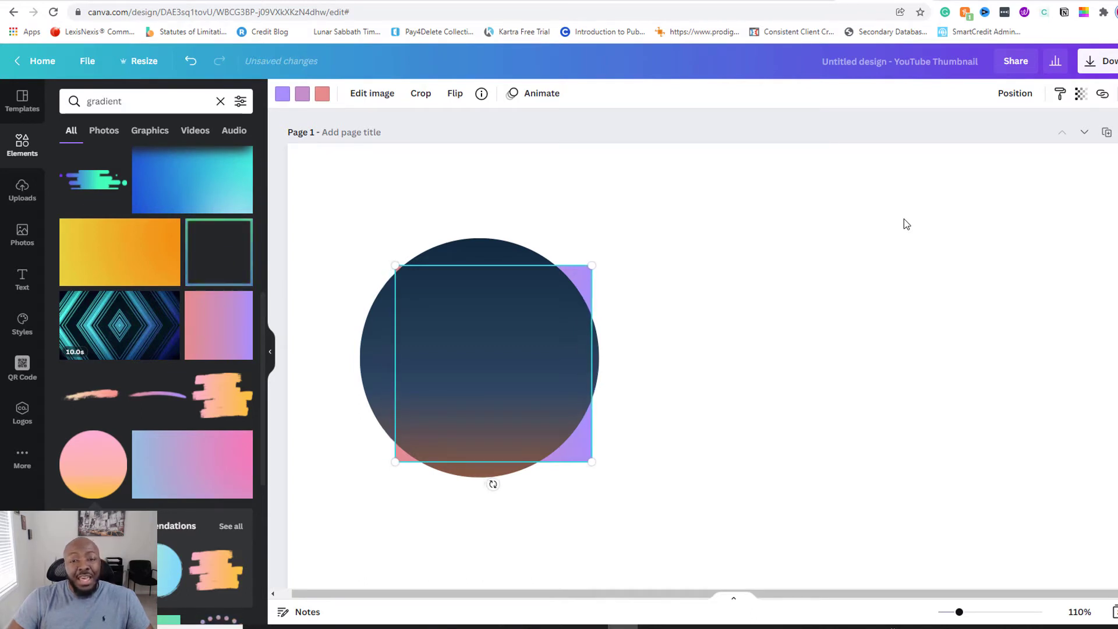
{"action": "key", "text": "Right"}
{"action": "key", "text": "Right"}
{"action": "key", "text": "Right"}
{"action": "key", "text": "Right"}
{"action": "key", "text": "Right"}
{"action": "key", "text": "Right"}
{"action": "key", "text": "Right"}
{"action": "key", "text": "Right"}
{"action": "key", "text": "Right"}
{"action": "key", "text": "Right"}
{"action": "key", "text": "Right"}
{"action": "key", "text": "Right"}
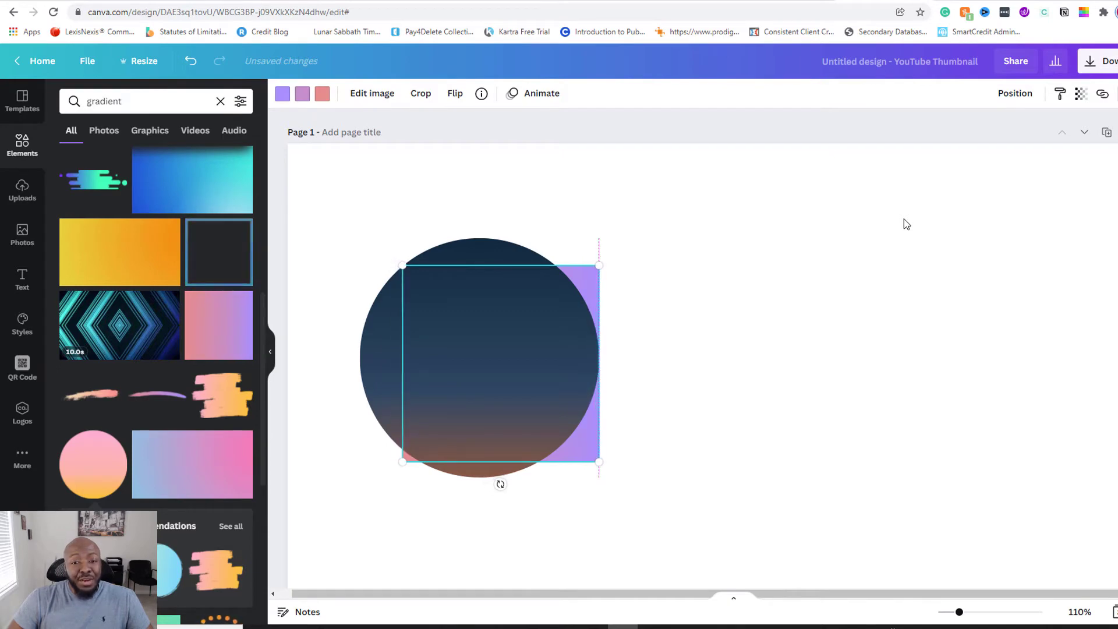
{"action": "key", "text": "Right"}
{"action": "key", "text": "Right"}
{"action": "key", "text": "Right"}
{"action": "key", "text": "Right"}
{"action": "key", "text": "Right"}
{"action": "key", "text": "Right"}
{"action": "key", "text": "Right"}
{"action": "key", "text": "Right"}
{"action": "key", "text": "Right"}
{"action": "key", "text": "Right"}
{"action": "key", "text": "Right"}
{"action": "key", "text": "Right"}
{"action": "key", "text": "Right"}
{"action": "key", "text": "Right"}
{"action": "key", "text": "Right"}
{"action": "key", "text": "Right"}
{"action": "key", "text": "Right"}
{"action": "key", "text": "Right"}
{"action": "key", "text": "Right"}
{"action": "key", "text": "Right"}
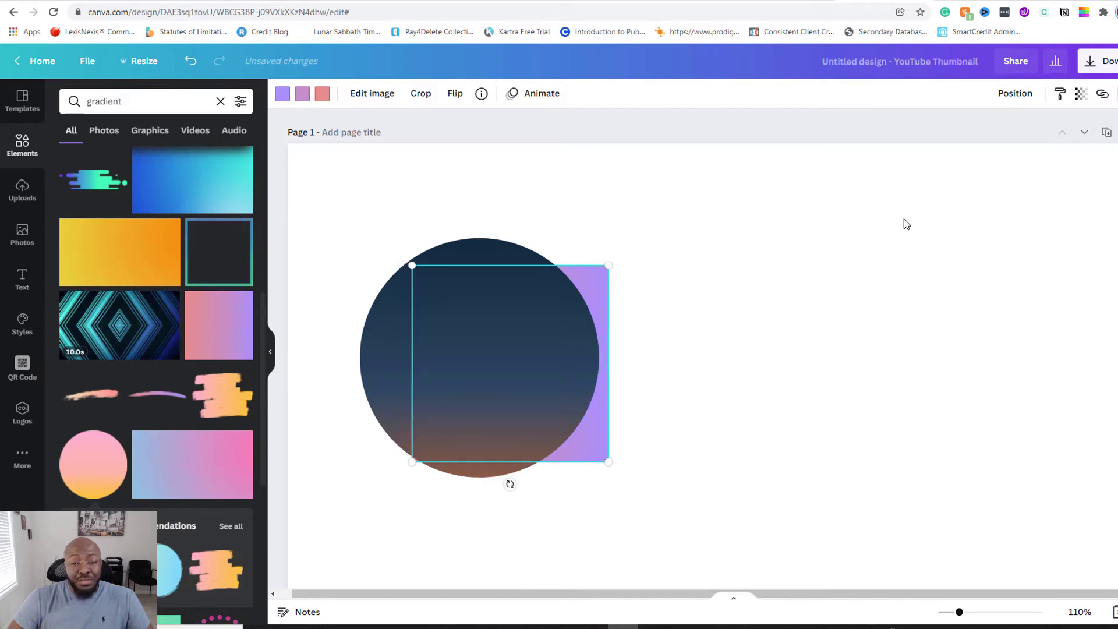
{"action": "key", "text": "Right"}
{"action": "key", "text": "Right"}
{"action": "key", "text": "Right"}
{"action": "key", "text": "Right"}
{"action": "key", "text": "Right"}
{"action": "key", "text": "Right"}
{"action": "key", "text": "Right"}
{"action": "key", "text": "Right"}
{"action": "key", "text": "Right"}
{"action": "key", "text": "Right"}
{"action": "key", "text": "Right"}
{"action": "key", "text": "Right"}
{"action": "key", "text": "Right"}
{"action": "key", "text": "Right"}
{"action": "key", "text": "Right"}
{"action": "key", "text": "Right"}
{"action": "key", "text": "Right"}
{"action": "key", "text": "Right"}
{"action": "key", "text": "Right"}
{"action": "key", "text": "Right"}
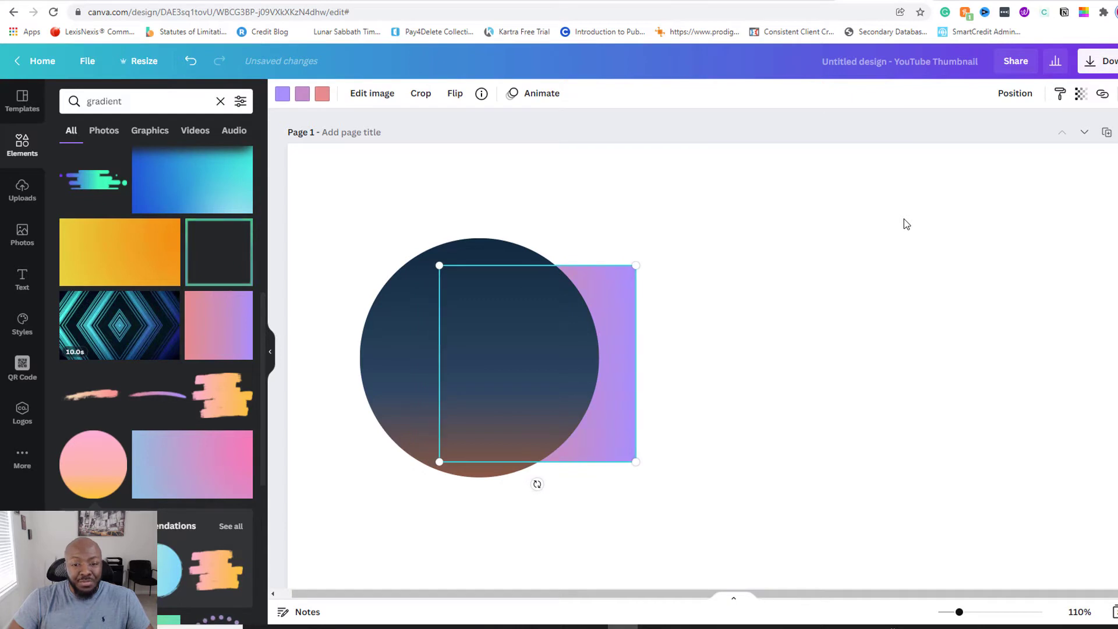
{"action": "key", "text": "Left"}
{"action": "key", "text": "Left"}
{"action": "key", "text": "Left"}
{"action": "key", "text": "Left"}
{"action": "key", "text": "Left"}
{"action": "key", "text": "Left"}
{"action": "key", "text": "Left"}
{"action": "key", "text": "Left"}
{"action": "key", "text": "Left"}
{"action": "key", "text": "Left"}
{"action": "key", "text": "Left"}
{"action": "key", "text": "Left"}
{"action": "key", "text": "Left"}
{"action": "key", "text": "Left"}
{"action": "key", "text": "Left"}
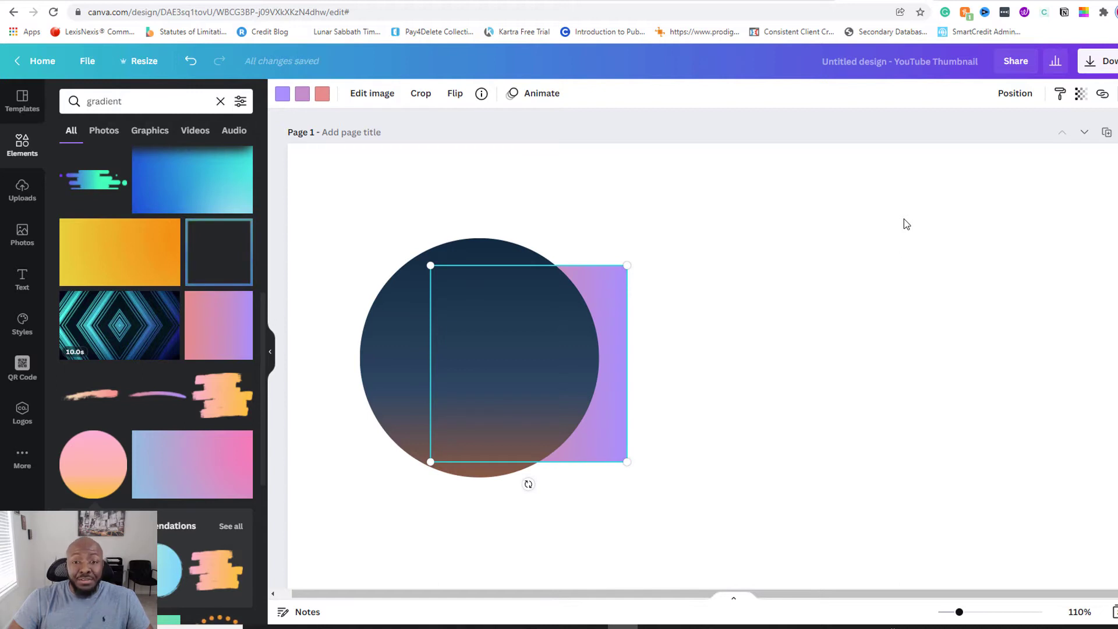
{"action": "key", "text": "Right"}
{"action": "key", "text": "Right"}
{"action": "key", "text": "Right"}
{"action": "key", "text": "Right"}
{"action": "key", "text": "Right"}
{"action": "key", "text": "Right"}
{"action": "key", "text": "Right"}
{"action": "key", "text": "Right"}
{"action": "key", "text": "Right"}
{"action": "key", "text": "Right"}
{"action": "key", "text": "Right"}
{"action": "key", "text": "Right"}
{"action": "key", "text": "Right"}
{"action": "key", "text": "Right"}
{"action": "key", "text": "Right"}
{"action": "key", "text": "Right"}
{"action": "key", "text": "Right"}
{"action": "key", "text": "Right"}
{"action": "key", "text": "Right"}
{"action": "key", "text": "Right"}
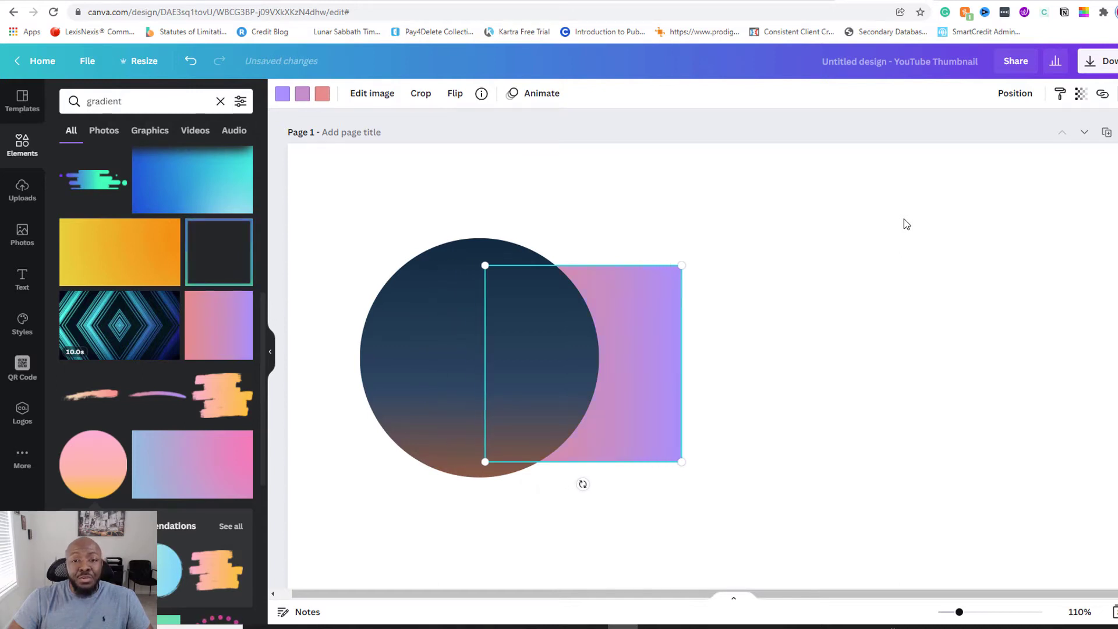
{"action": "key", "text": "Right"}
{"action": "key", "text": "Right"}
{"action": "key", "text": "Right"}
{"action": "key", "text": "Right"}
{"action": "key", "text": "Right"}
{"action": "key", "text": "Right"}
{"action": "key", "text": "Right"}
{"action": "key", "text": "Right"}
{"action": "key", "text": "Right"}
{"action": "key", "text": "Right"}
{"action": "key", "text": "Right"}
{"action": "key", "text": "Right"}
{"action": "key", "text": "Right"}
{"action": "key", "text": "Right"}
{"action": "key", "text": "Right"}
{"action": "key", "text": "Right"}
{"action": "key", "text": "Right"}
{"action": "key", "text": "Right"}
{"action": "key", "text": "Right"}
{"action": "key", "text": "Right"}
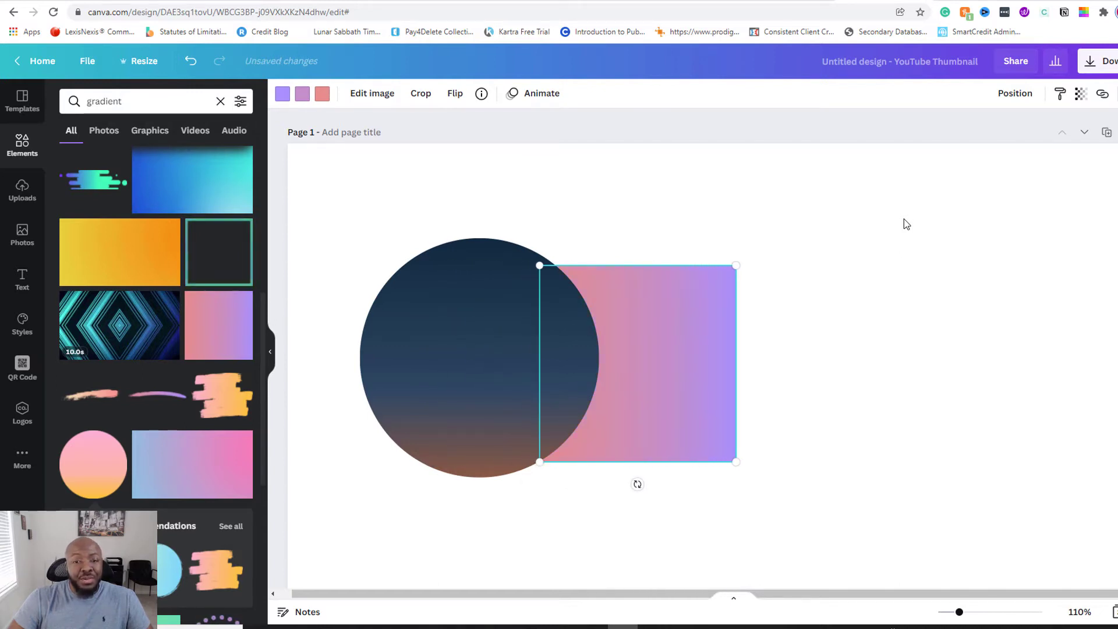
{"action": "key", "text": "Left"}
{"action": "key", "text": "Left"}
{"action": "key", "text": "Left"}
{"action": "key", "text": "Left"}
{"action": "key", "text": "Left"}
{"action": "key", "text": "Left"}
{"action": "key", "text": "Left"}
{"action": "key", "text": "Left"}
{"action": "key", "text": "Left"}
{"action": "key", "text": "Left"}
{"action": "key", "text": "Left"}
{"action": "key", "text": "Left"}
{"action": "key", "text": "Left"}
{"action": "key", "text": "Left"}
{"action": "key", "text": "Left"}
{"action": "key", "text": "Left"}
{"action": "key", "text": "Left"}
{"action": "key", "text": "Left"}
{"action": "key", "text": "Left"}
{"action": "key", "text": "Left"}
{"action": "key", "text": "Right"}
{"action": "key", "text": "Right"}
{"action": "key", "text": "Right"}
{"action": "key", "text": "Right"}
{"action": "key", "text": "Right"}
{"action": "key", "text": "Right"}
{"action": "key", "text": "Right"}
{"action": "key", "text": "Right"}
{"action": "key", "text": "Right"}
{"action": "key", "text": "Right"}
{"action": "key", "text": "Right"}
{"action": "key", "text": "Right"}
{"action": "key", "text": "Right"}
{"action": "key", "text": "Right"}
{"action": "key", "text": "Right"}
{"action": "key", "text": "Right"}
{"action": "key", "text": "Right"}
{"action": "key", "text": "Right"}
{"action": "key", "text": "Right"}
{"action": "key", "text": "Right"}
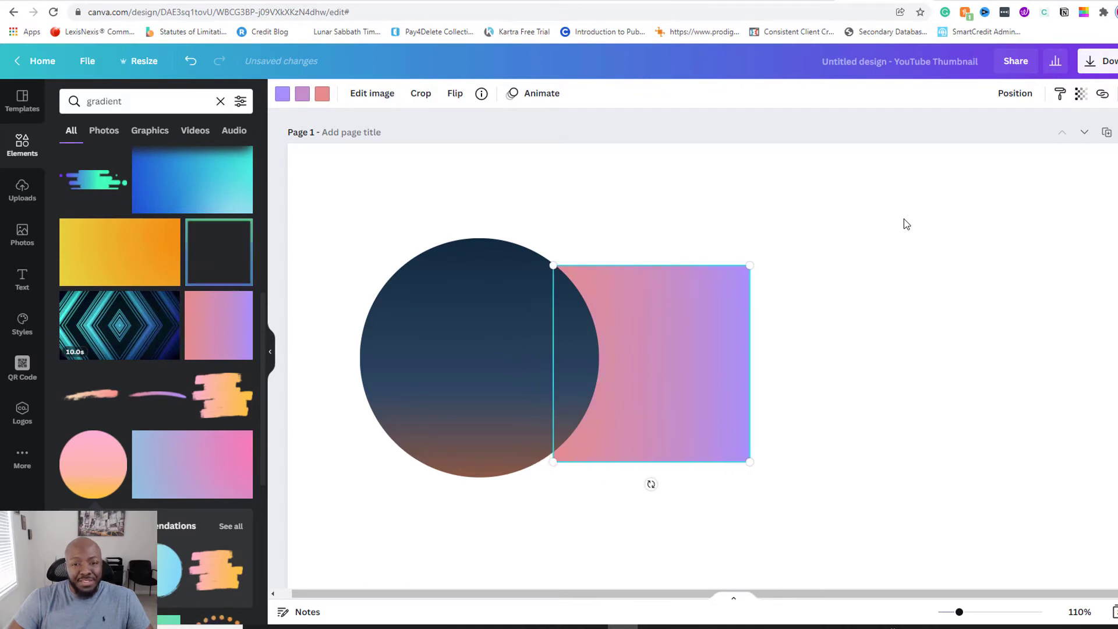
{"action": "key", "text": "Right"}
{"action": "key", "text": "Right"}
{"action": "key", "text": "Right"}
{"action": "key", "text": "Right"}
{"action": "key", "text": "Right"}
{"action": "key", "text": "Right"}
{"action": "key", "text": "Right"}
{"action": "key", "text": "Right"}
{"action": "key", "text": "Right"}
{"action": "key", "text": "Right"}
{"action": "key", "text": "Right"}
{"action": "key", "text": "Right"}
{"action": "key", "text": "Right"}
{"action": "key", "text": "Right"}
{"action": "key", "text": "Right"}
{"action": "key", "text": "Right"}
{"action": "key", "text": "Right"}
{"action": "key", "text": "Right"}
{"action": "key", "text": "Right"}
{"action": "key", "text": "Right"}
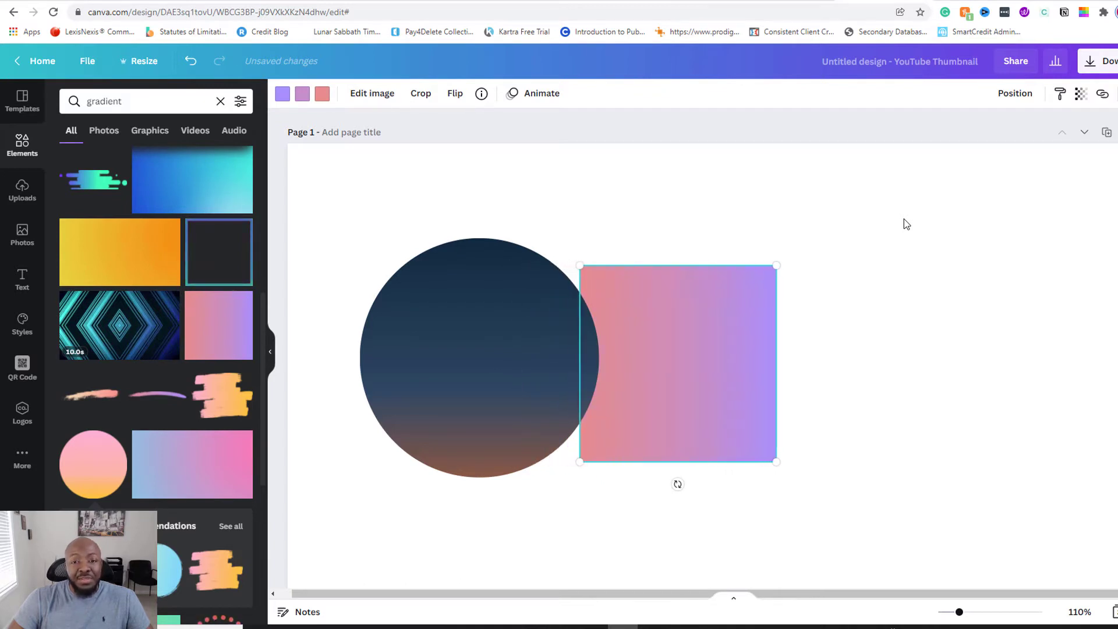
{"action": "key", "text": "Right"}
{"action": "key", "text": "Right"}
{"action": "key", "text": "Right"}
{"action": "key", "text": "Right"}
{"action": "key", "text": "Right"}
{"action": "key", "text": "Right"}
{"action": "key", "text": "Right"}
{"action": "key", "text": "Right"}
{"action": "key", "text": "Right"}
{"action": "key", "text": "Right"}
{"action": "key", "text": "Right"}
{"action": "key", "text": "Right"}
{"action": "key", "text": "Right"}
{"action": "key", "text": "Right"}
{"action": "key", "text": "Right"}
{"action": "key", "text": "Right"}
{"action": "key", "text": "Right"}
{"action": "key", "text": "Right"}
{"action": "key", "text": "Right"}
{"action": "key", "text": "Right"}
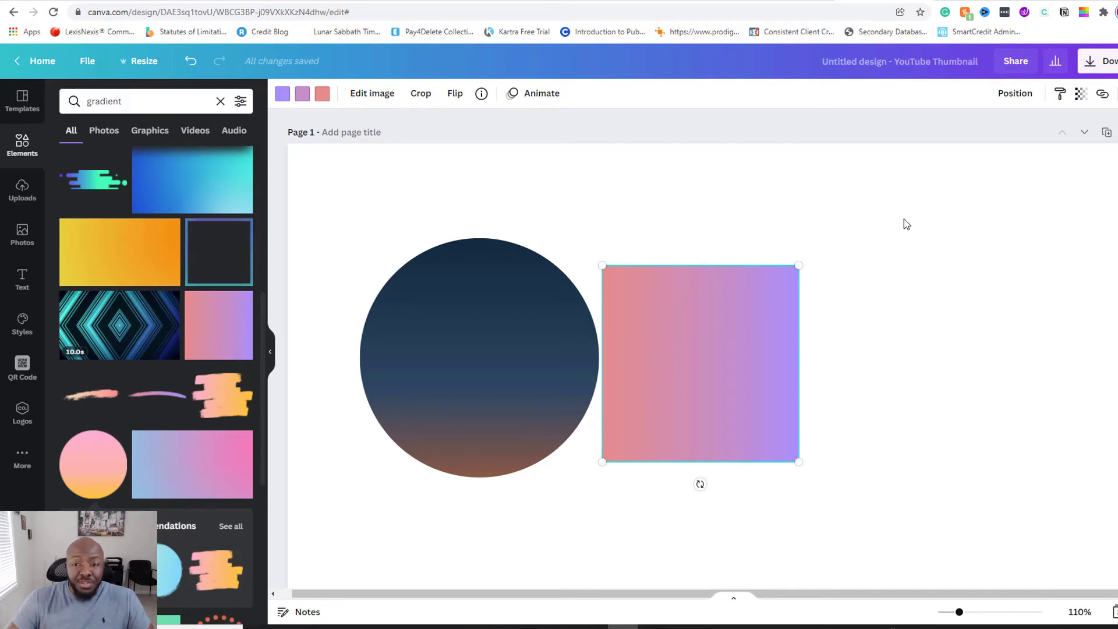
Step: Add a Caveat text box on the square and change its wording to 'Your hello text'
{"action": "left_click", "coordinate": [907, 243]}
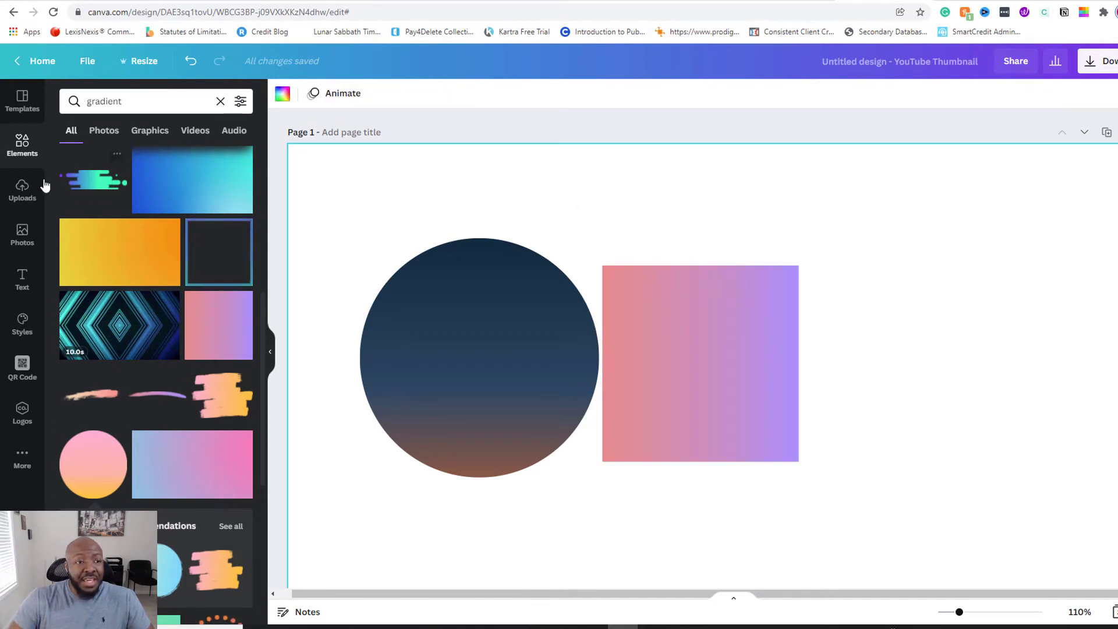
{"action": "left_click", "coordinate": [23, 291]}
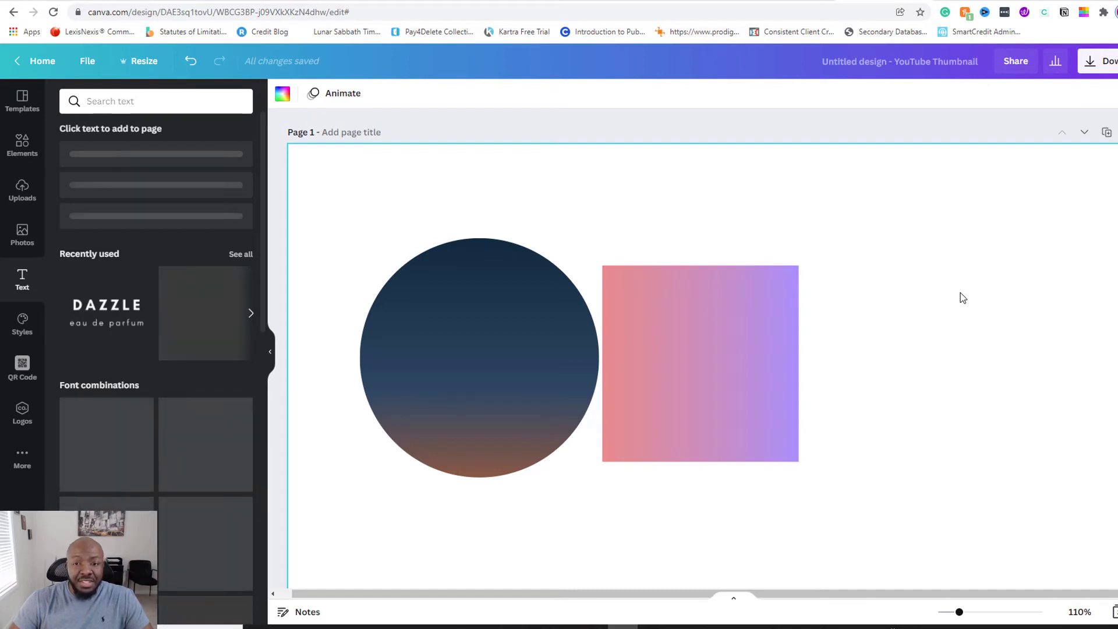
{"action": "key", "text": "t"}
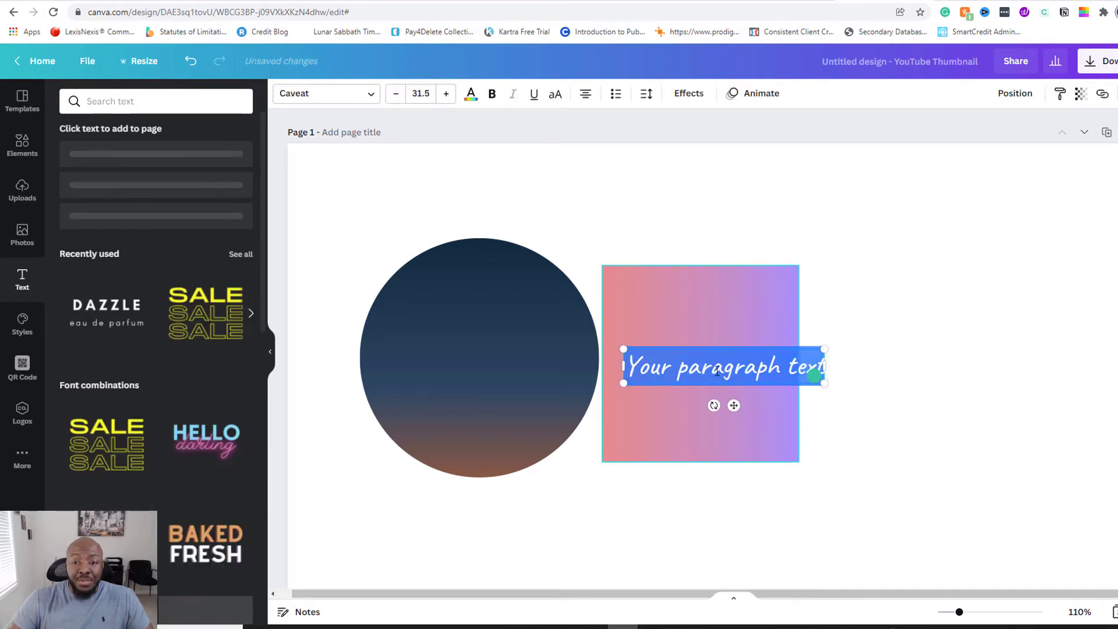
{"action": "left_click", "coordinate": [708, 368]}
{"action": "double_click", "coordinate": [697, 364]}
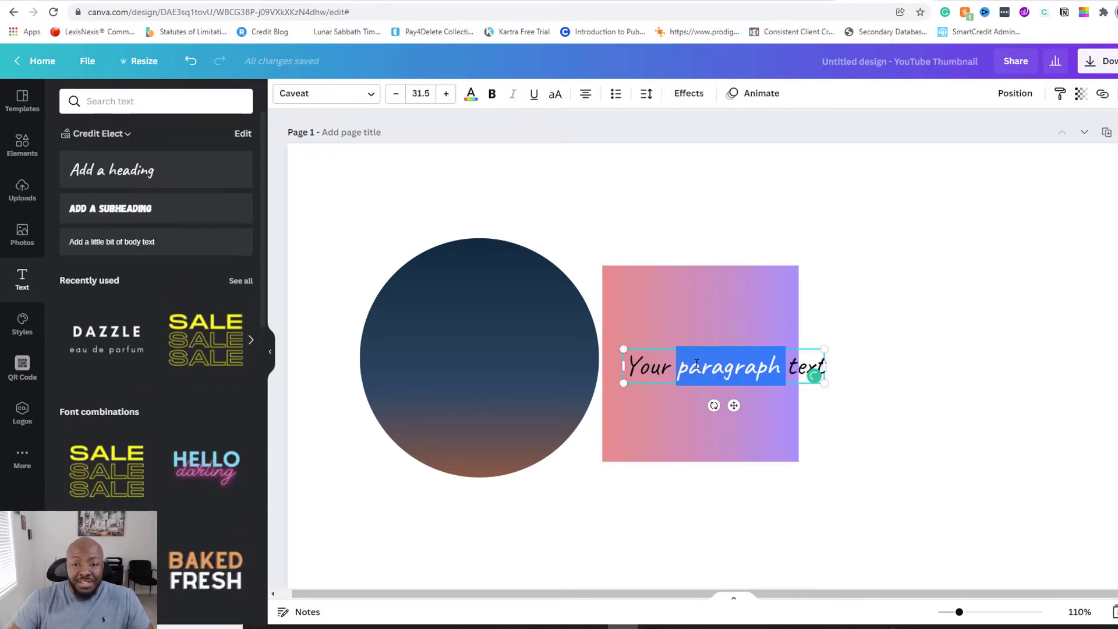
{"action": "type", "text": "hello"}
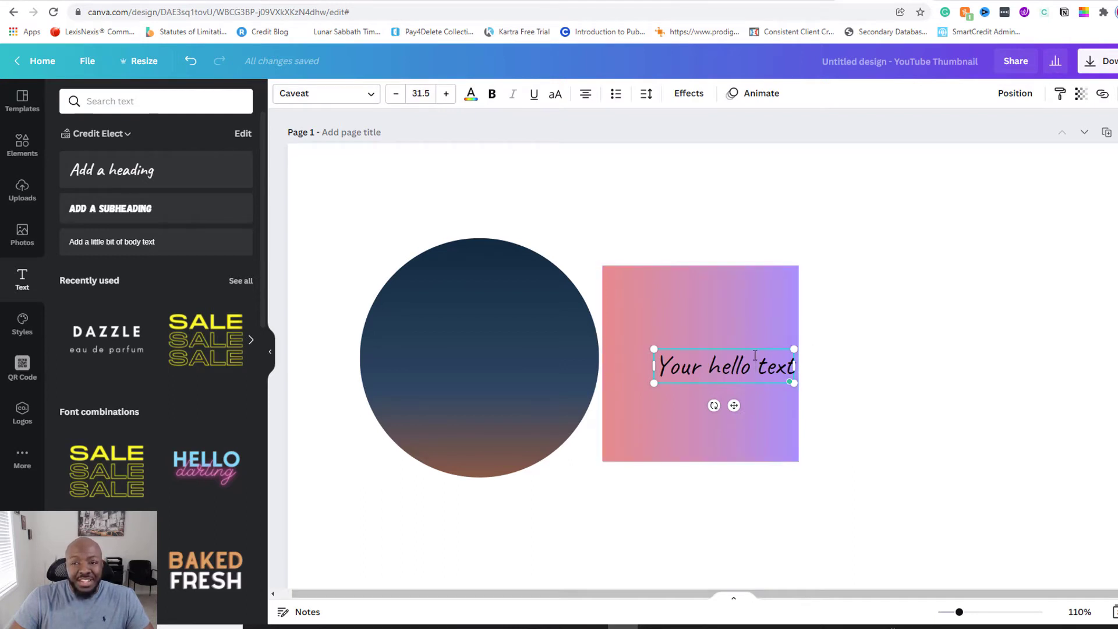
Step: Delete the dark circle and centre the gradient square horizontally and vertically on the page
{"action": "left_click", "coordinate": [514, 332]}
{"action": "key", "text": "Delete"}
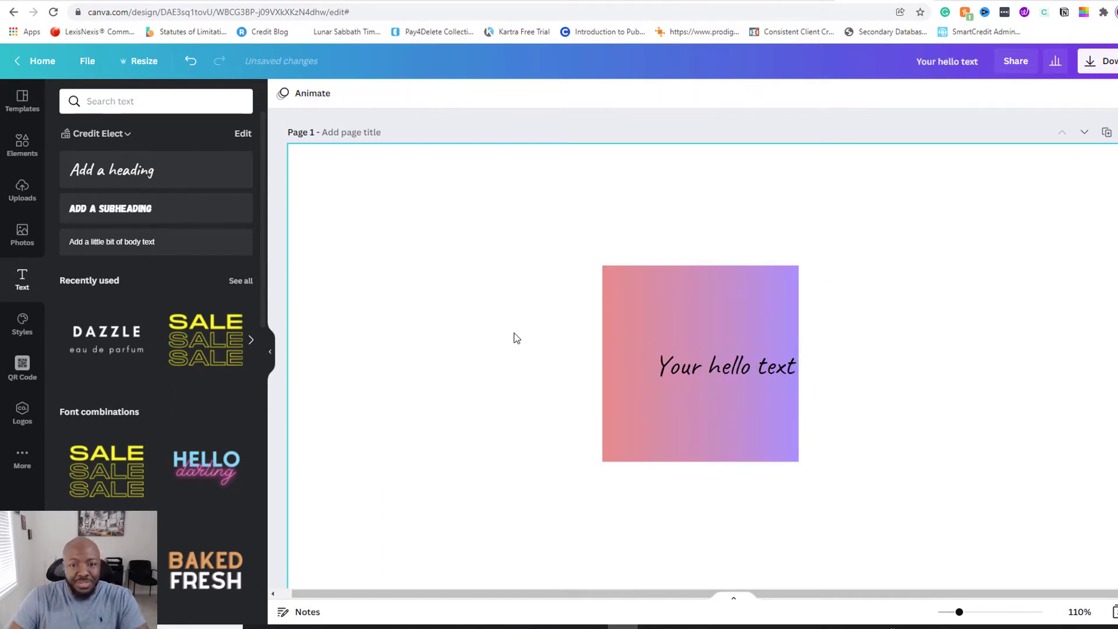
{"action": "key", "text": "ctrl+z"}
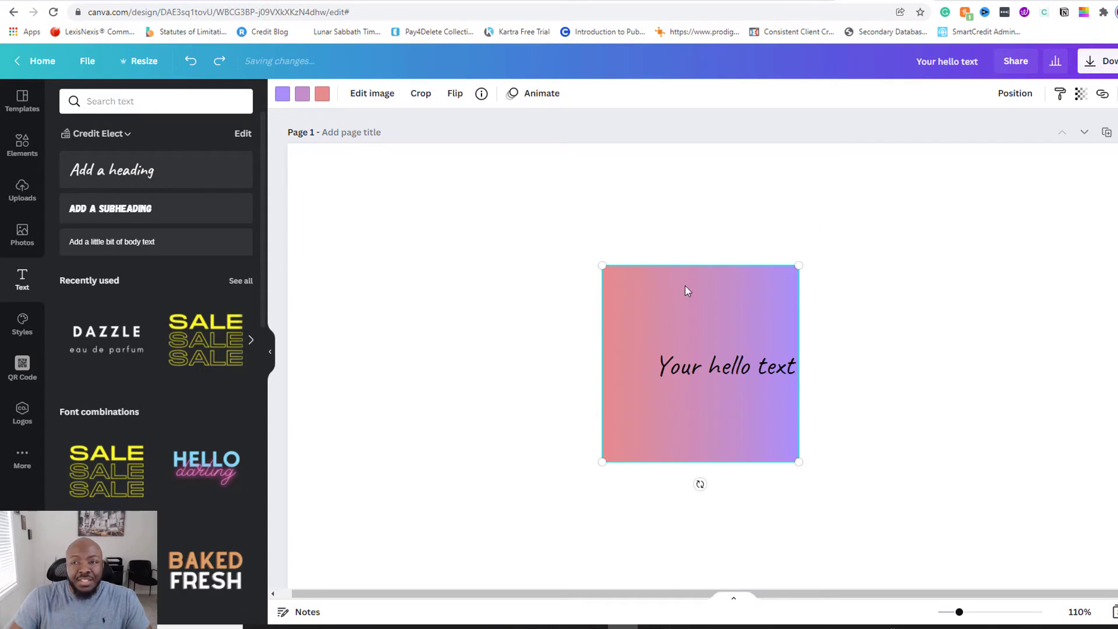
{"action": "left_click", "coordinate": [1015, 94]}
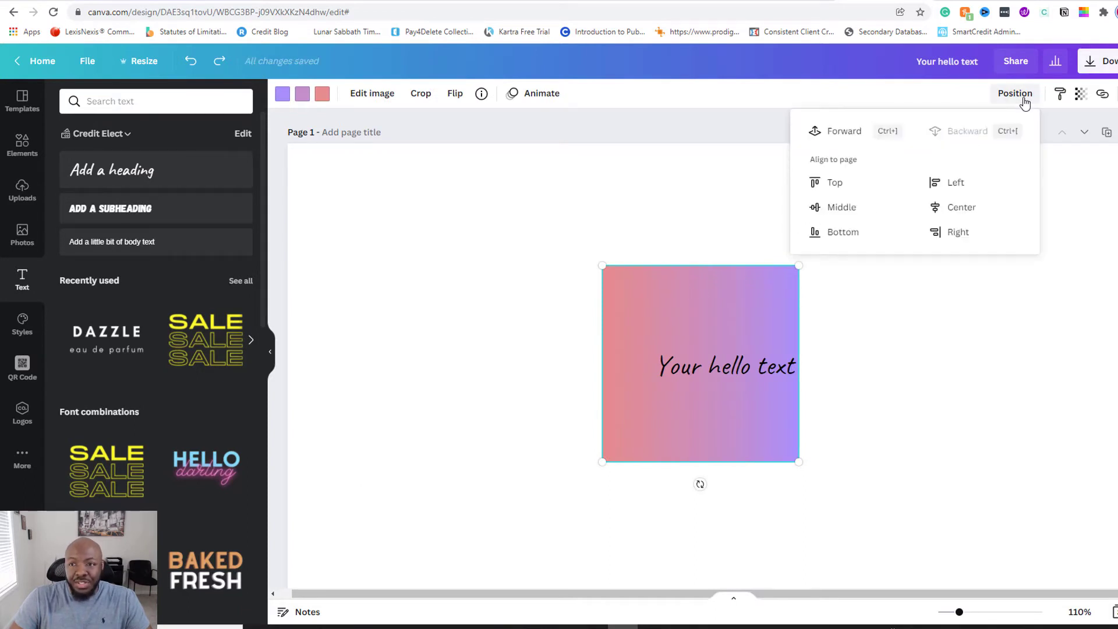
{"action": "left_click", "coordinate": [957, 211]}
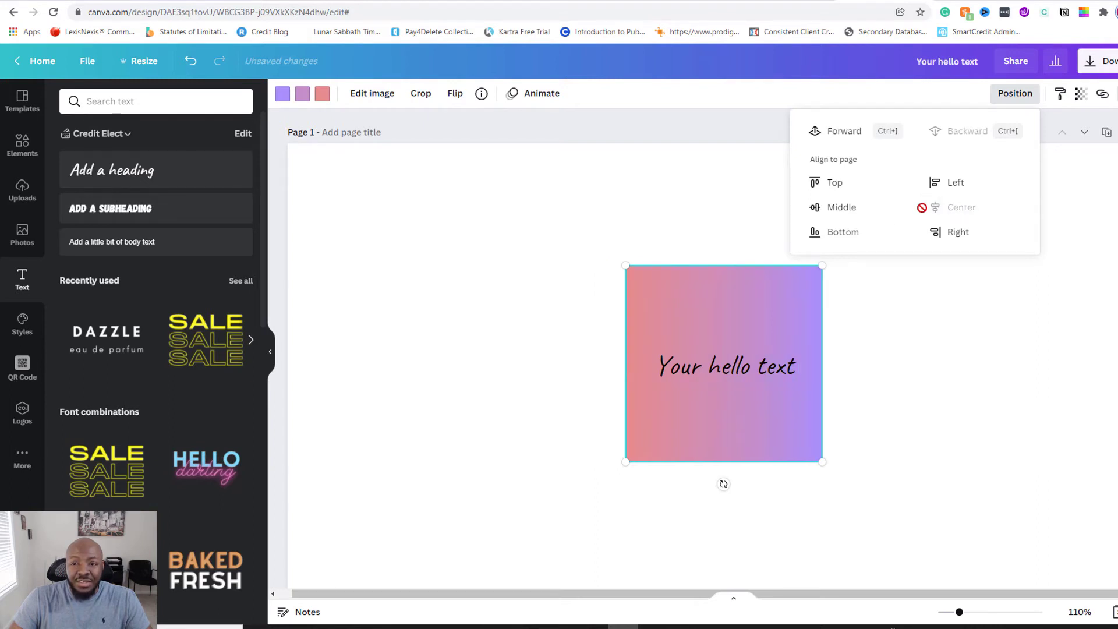
{"action": "left_click", "coordinate": [836, 215]}
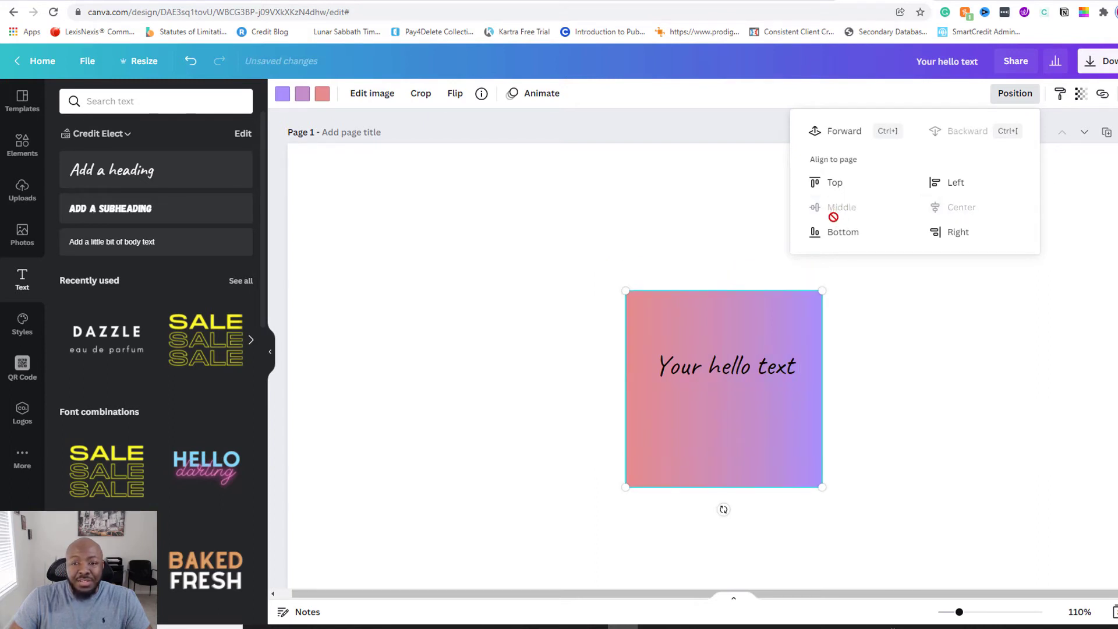
Step: Centre the 'Your hello text' line vertically and move it onto the page's centre guide
{"action": "left_click", "coordinate": [766, 373]}
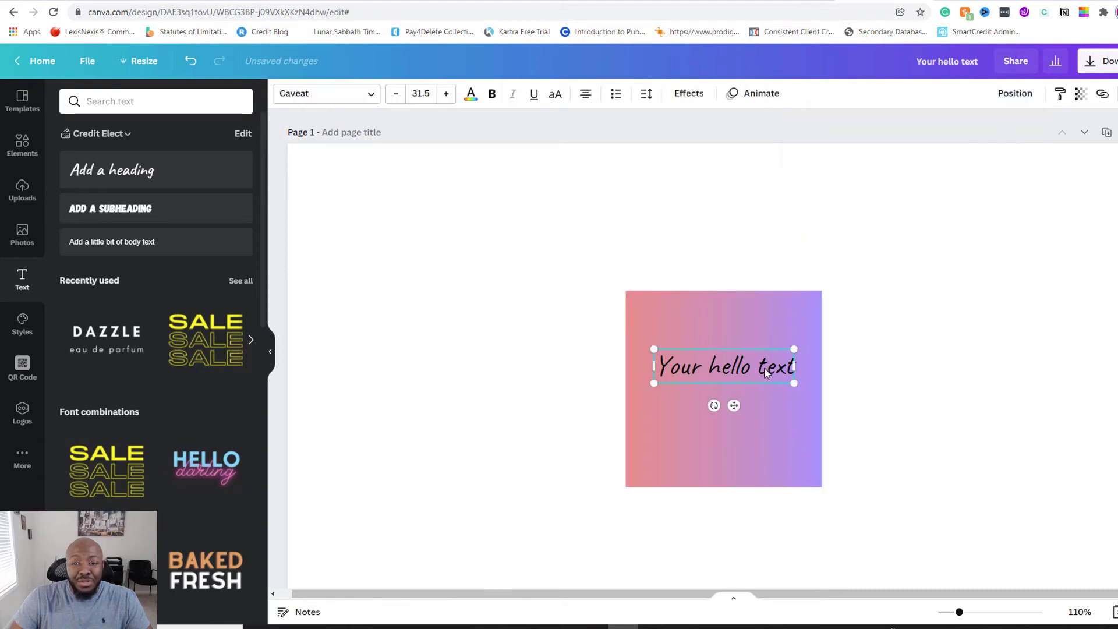
{"action": "left_click", "coordinate": [1026, 98]}
{"action": "left_click", "coordinate": [844, 208]}
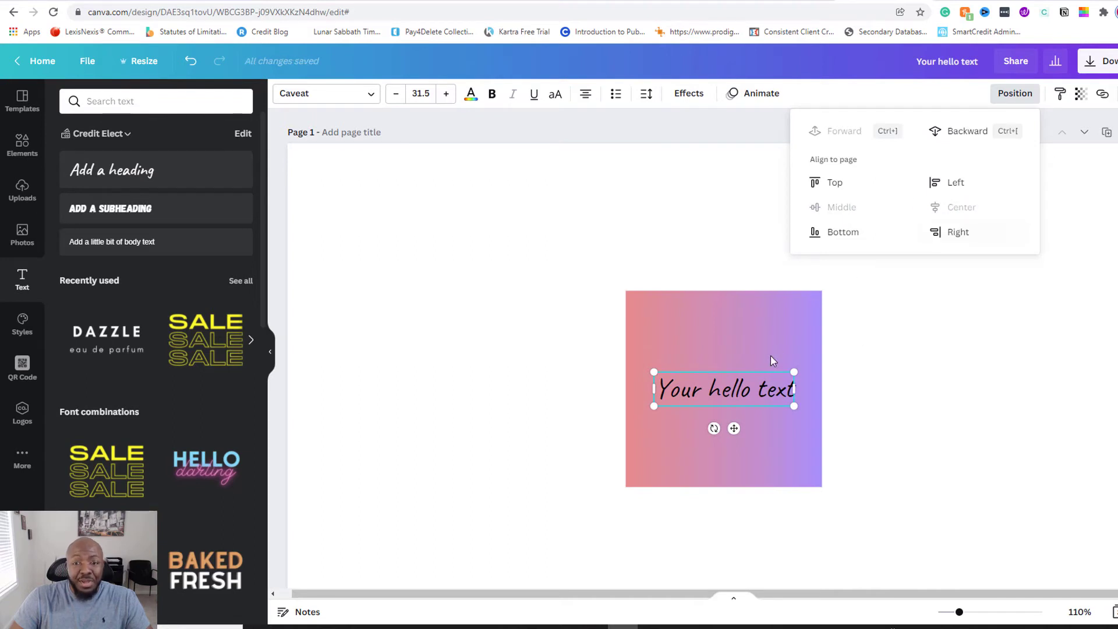
{"action": "left_click", "coordinate": [929, 378]}
{"action": "left_click", "coordinate": [927, 377]}
{"action": "left_click", "coordinate": [743, 391]}
{"action": "left_click_drag", "start_coordinate": [742, 392], "coordinate": [741, 384]}
{"action": "left_click", "coordinate": [951, 314]}
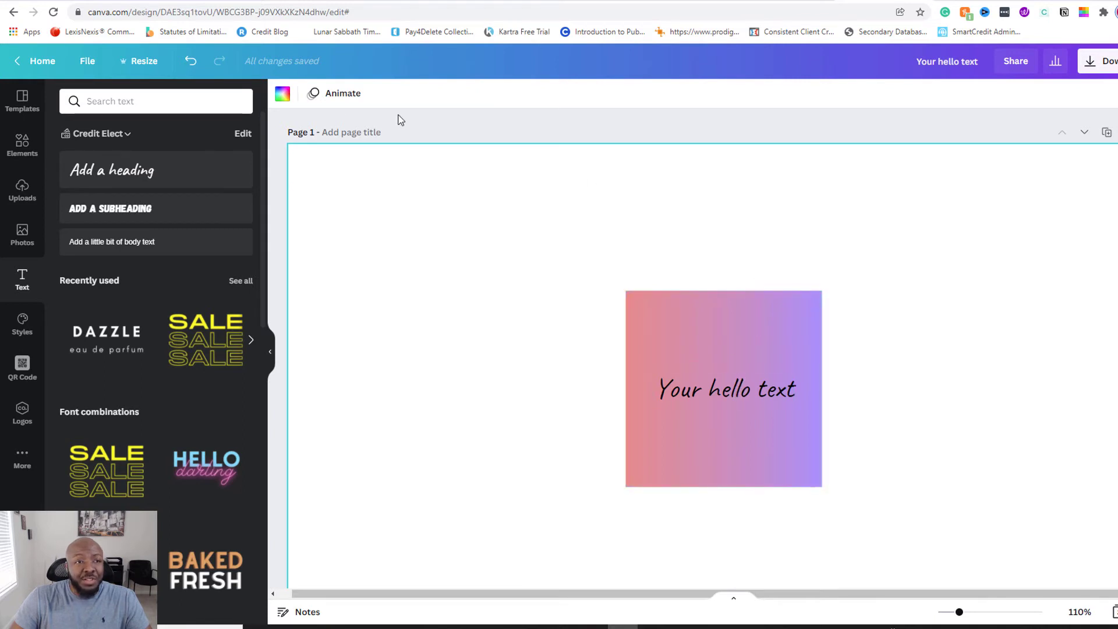
Step: Turn on rulers from the File menu and pull a vertical guide onto the page
{"action": "left_click", "coordinate": [93, 68]}
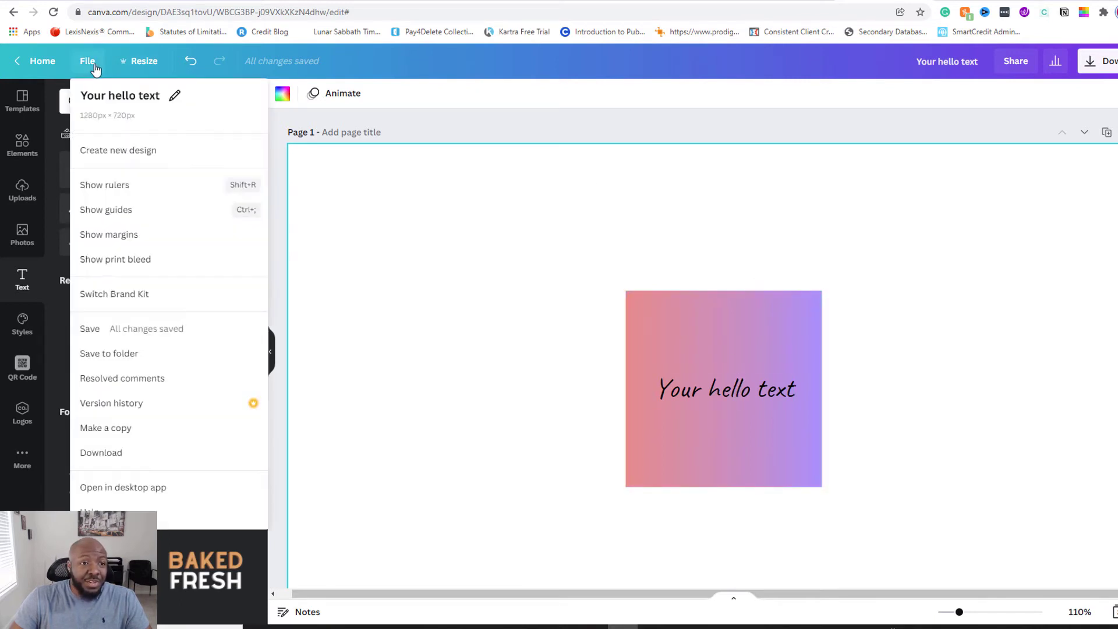
{"action": "left_click", "coordinate": [133, 186]}
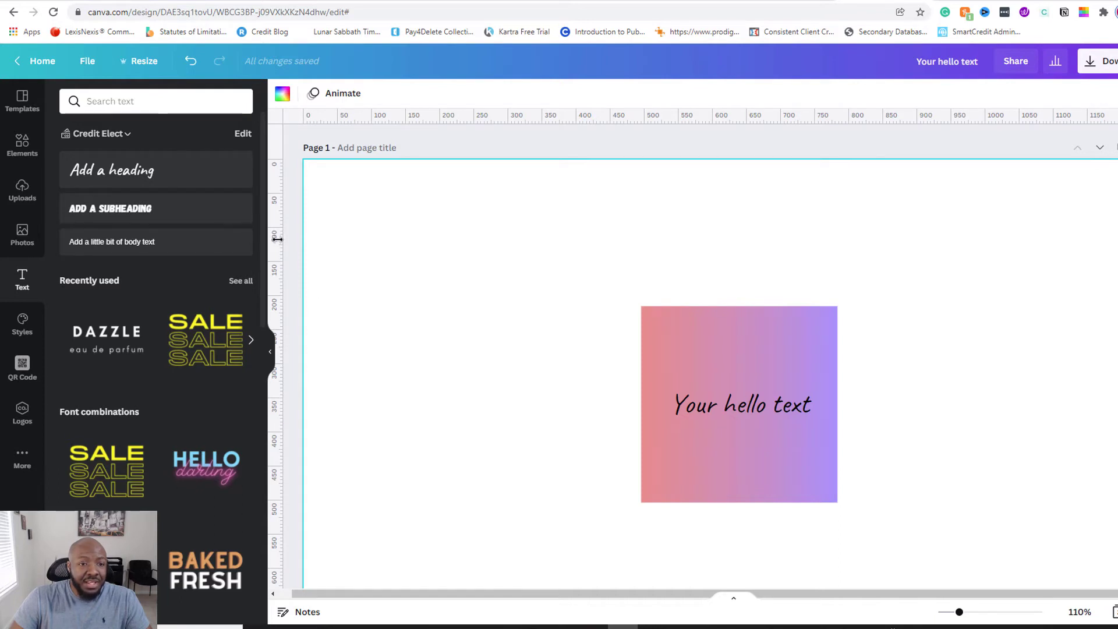
{"action": "left_click_drag", "start_coordinate": [371, 242], "coordinate": [659, 255]}
Step: Snap the text box to the guide on the square's right side, then remove the guide
{"action": "left_click", "coordinate": [729, 406]}
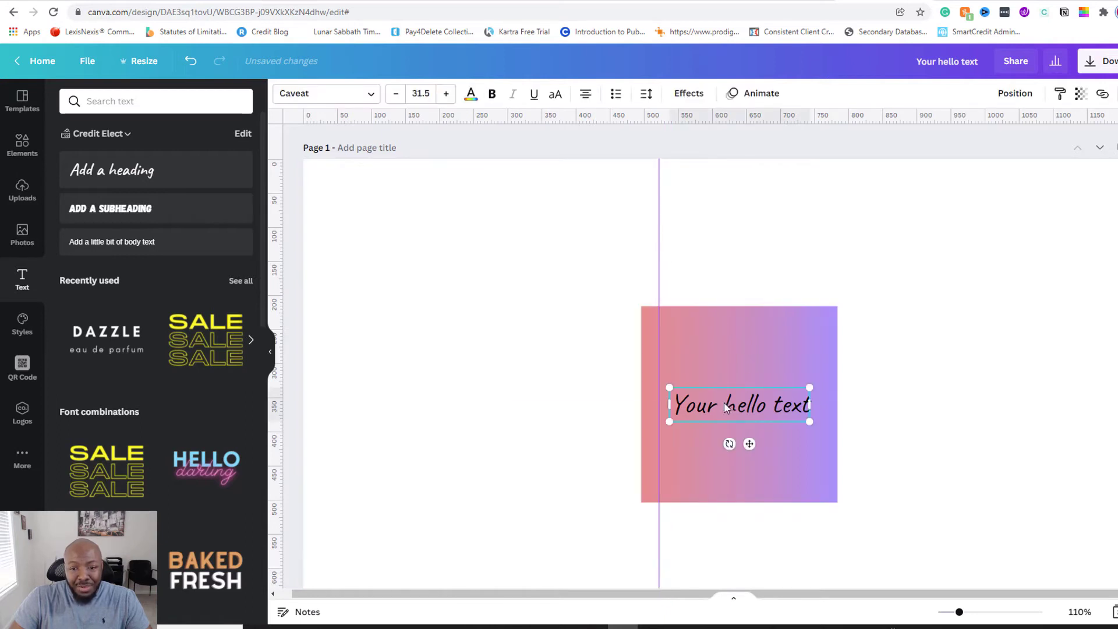
{"action": "left_click_drag", "start_coordinate": [724, 403], "coordinate": [726, 397]}
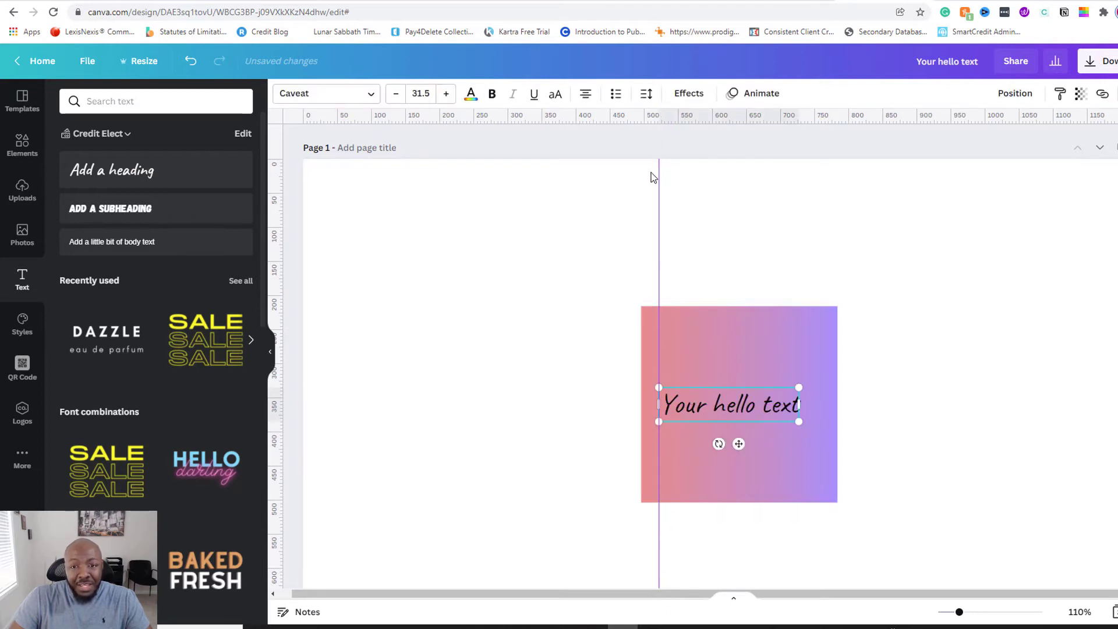
{"action": "left_click_drag", "start_coordinate": [658, 229], "coordinate": [820, 239]}
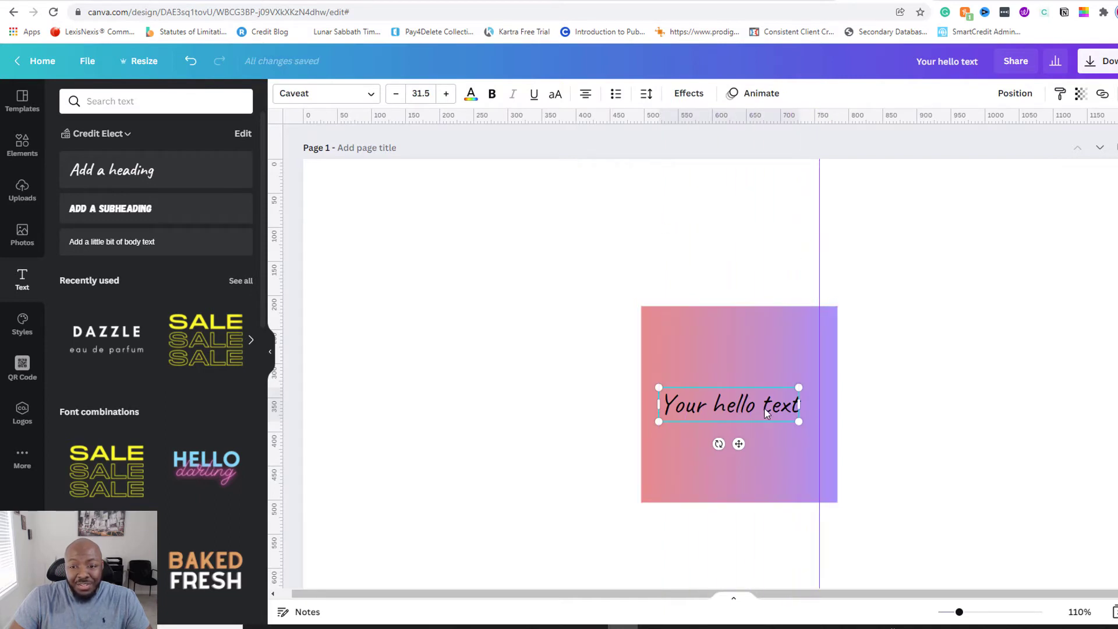
{"action": "left_click_drag", "start_coordinate": [767, 412], "coordinate": [787, 410]}
{"action": "left_click", "coordinate": [951, 359]}
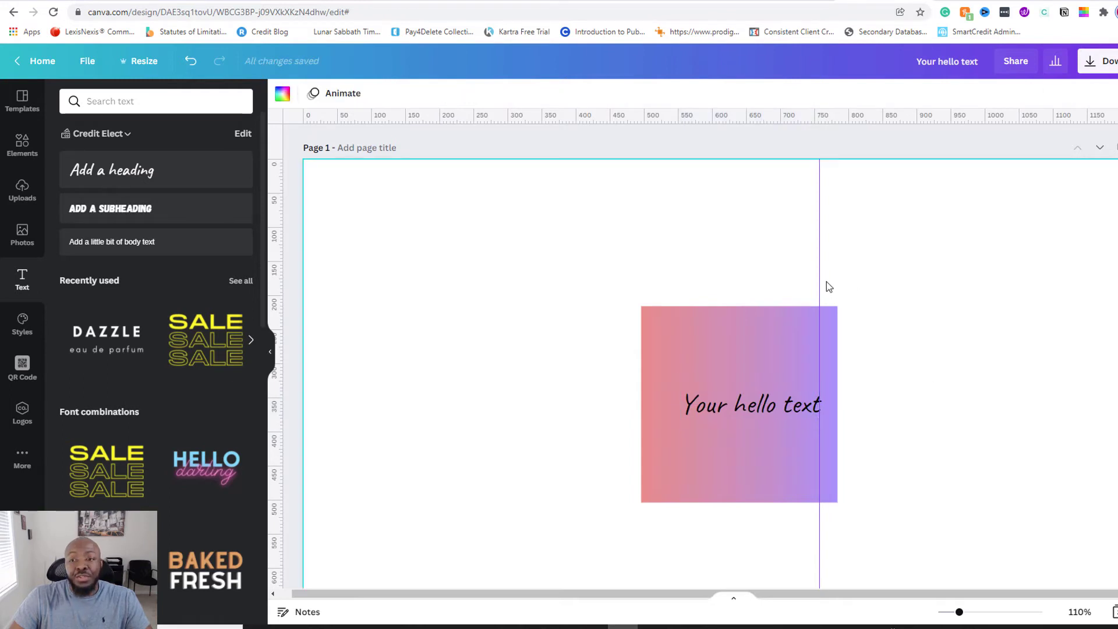
{"action": "left_click_drag", "start_coordinate": [821, 279], "coordinate": [242, 294]}
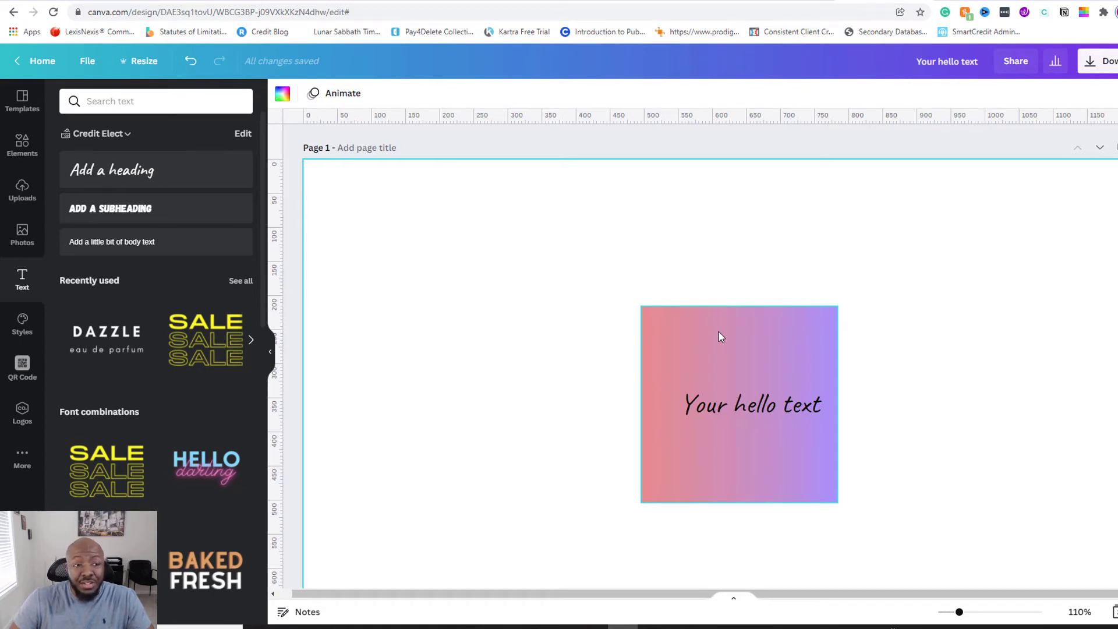
Step: Select the gradient square and open the colour panel for its purple stop
{"action": "left_click", "coordinate": [715, 344]}
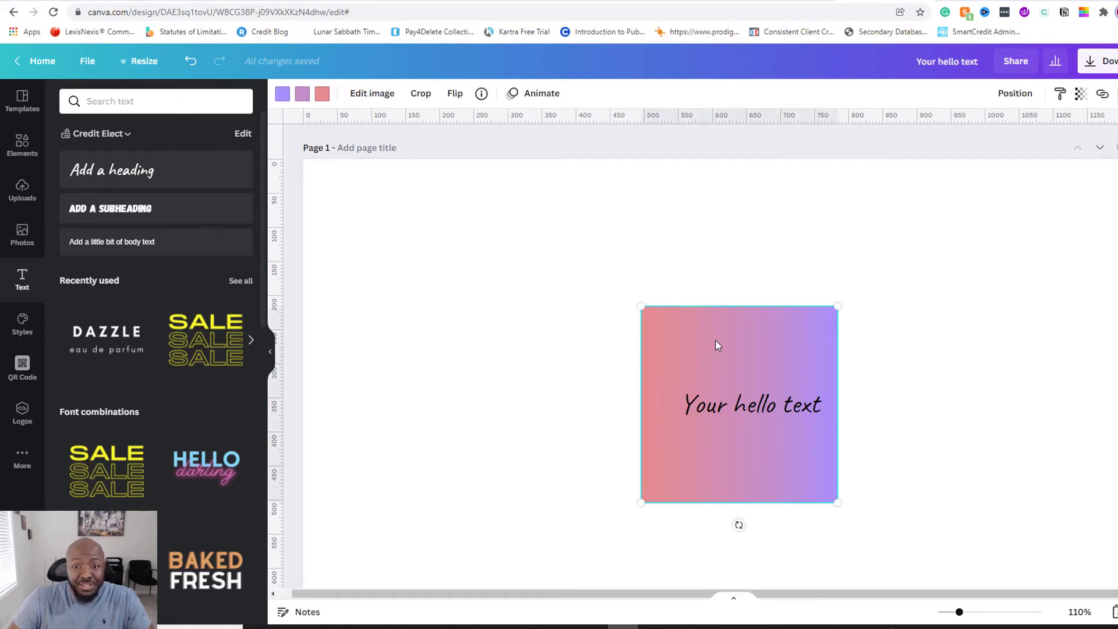
{"action": "left_click", "coordinate": [323, 94]}
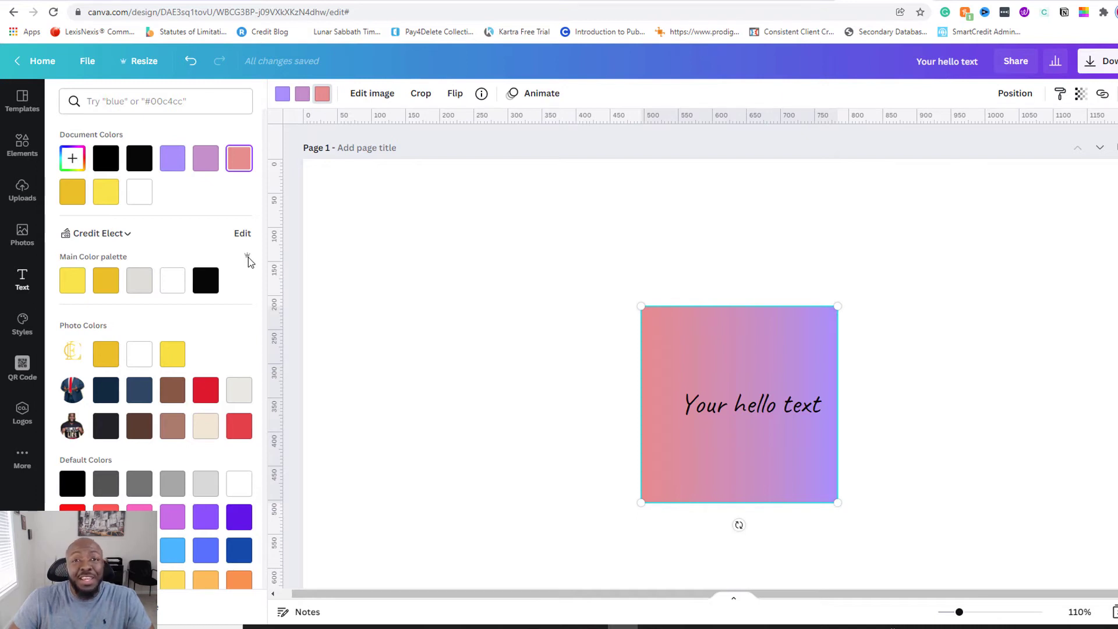
{"action": "left_click", "coordinate": [282, 93]}
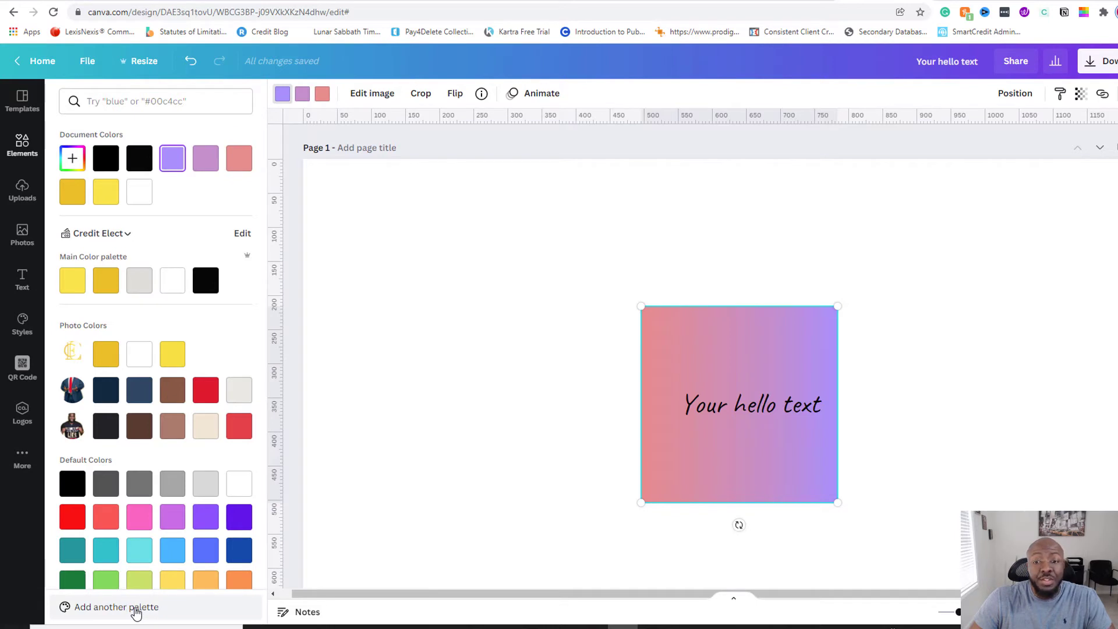
Step: Add a gold swatch to the brand kit's Untitled palette and close the Brand Kit window
{"action": "left_click", "coordinate": [136, 610]}
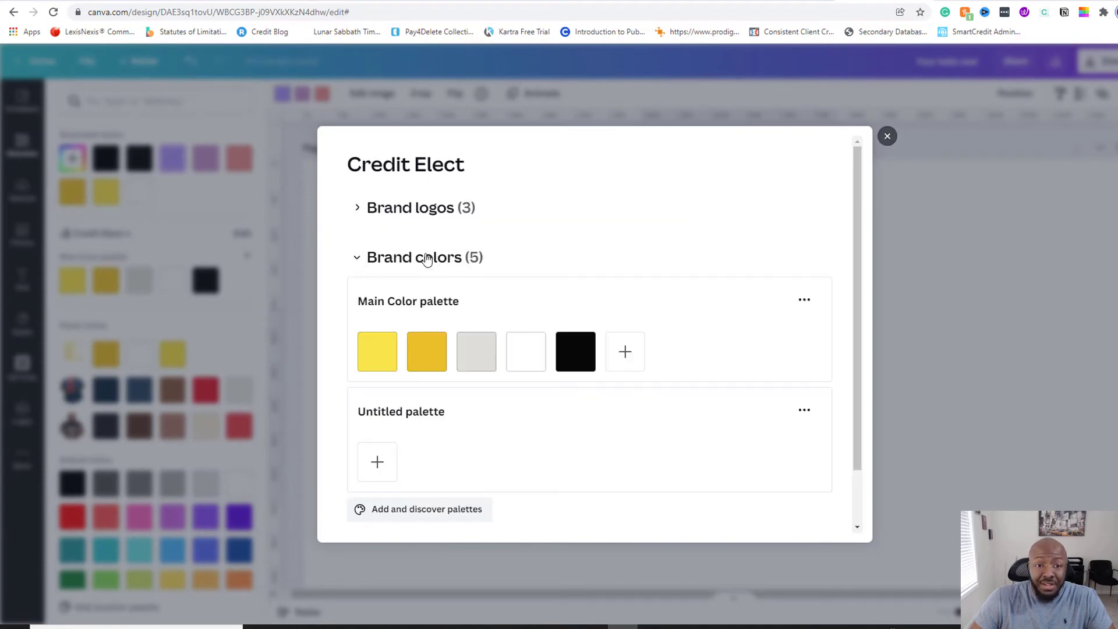
{"action": "left_click", "coordinate": [358, 209]}
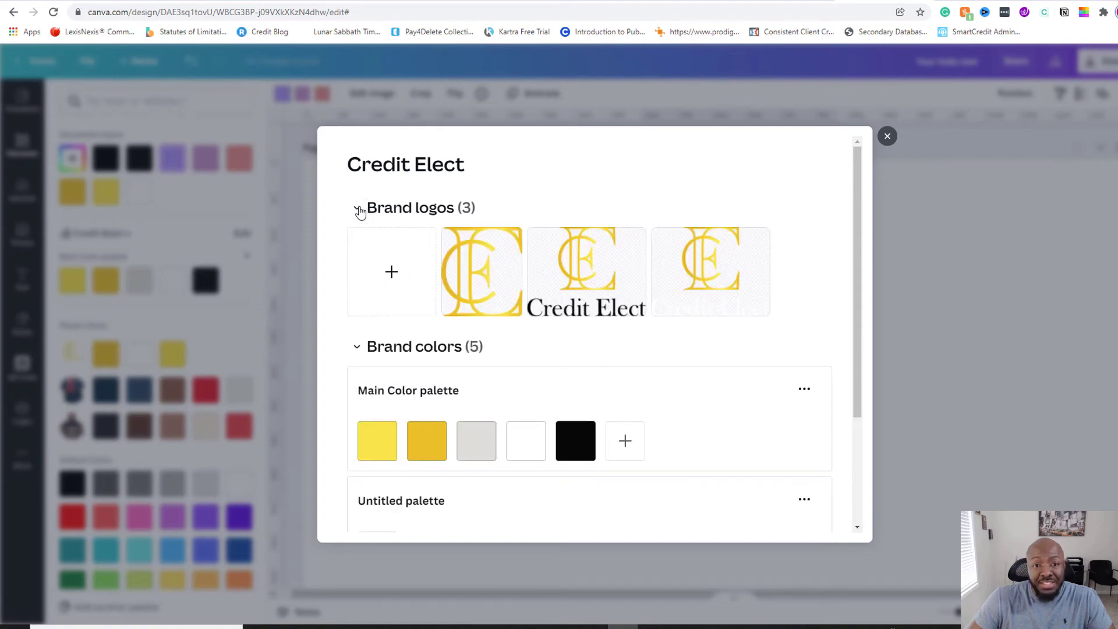
{"action": "left_click", "coordinate": [358, 208]}
{"action": "left_click", "coordinate": [432, 511]}
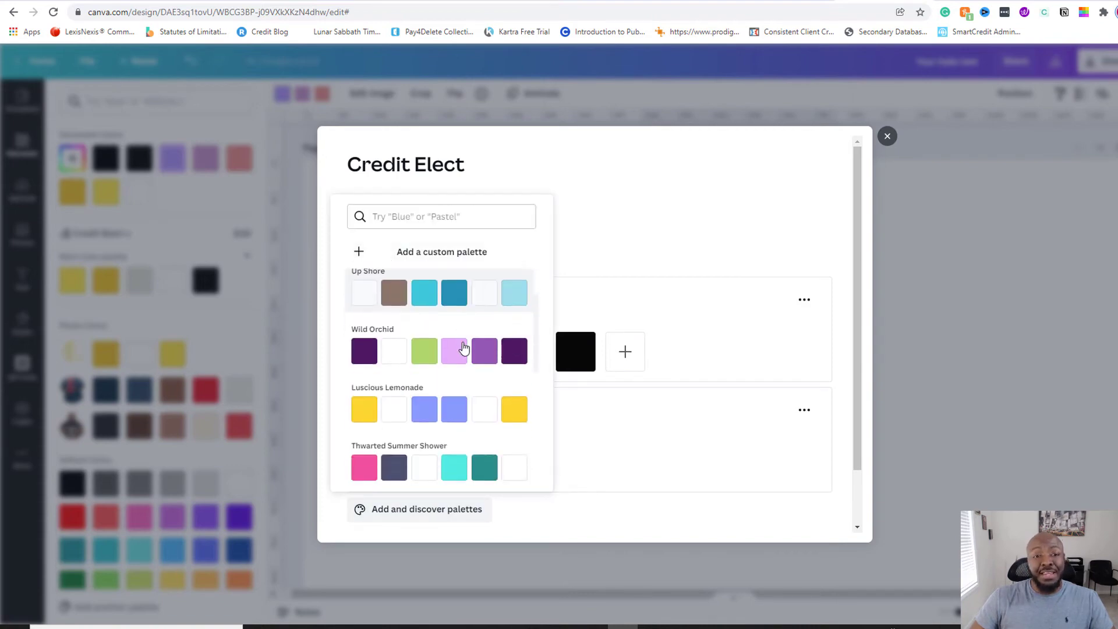
{"action": "scroll", "coordinate": [463, 348], "scroll_direction": "down", "scroll_amount": 1}
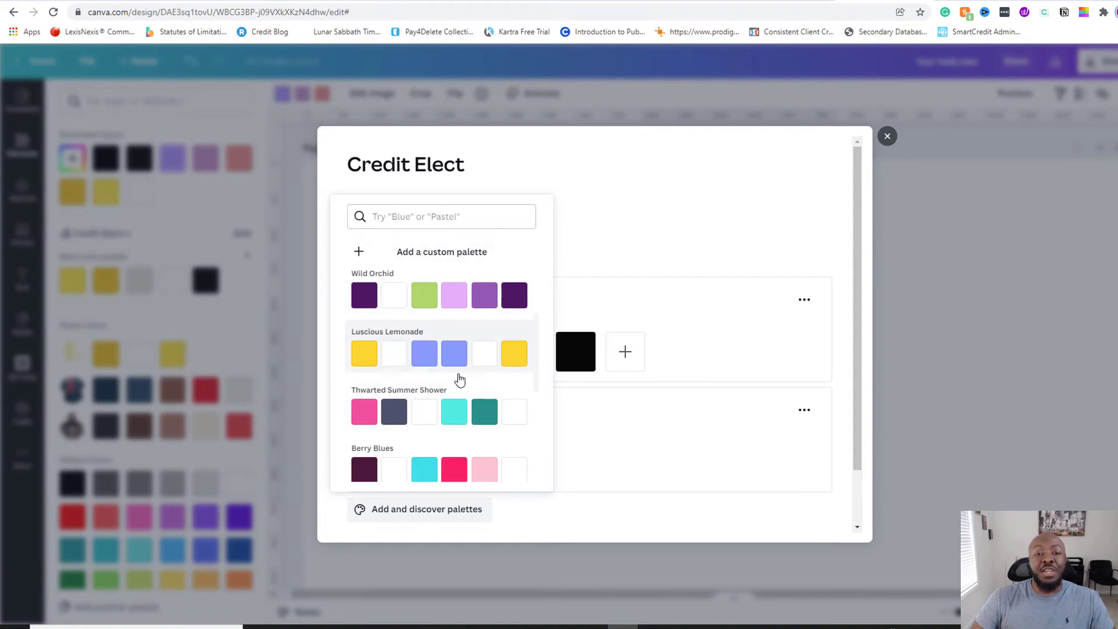
{"action": "left_click", "coordinate": [640, 202]}
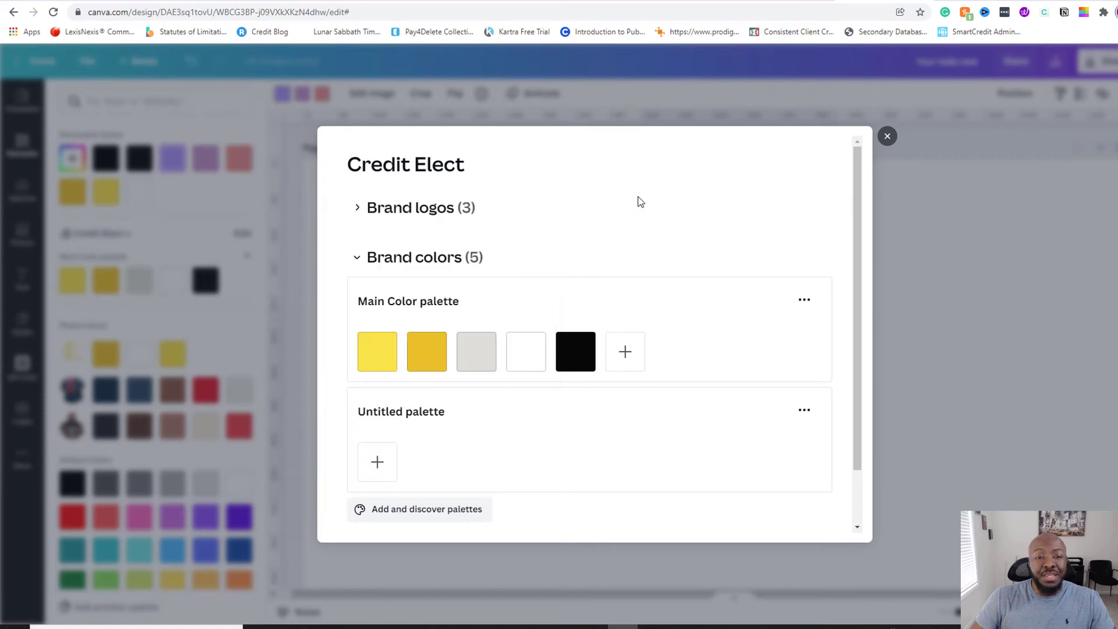
{"action": "left_click", "coordinate": [378, 462]}
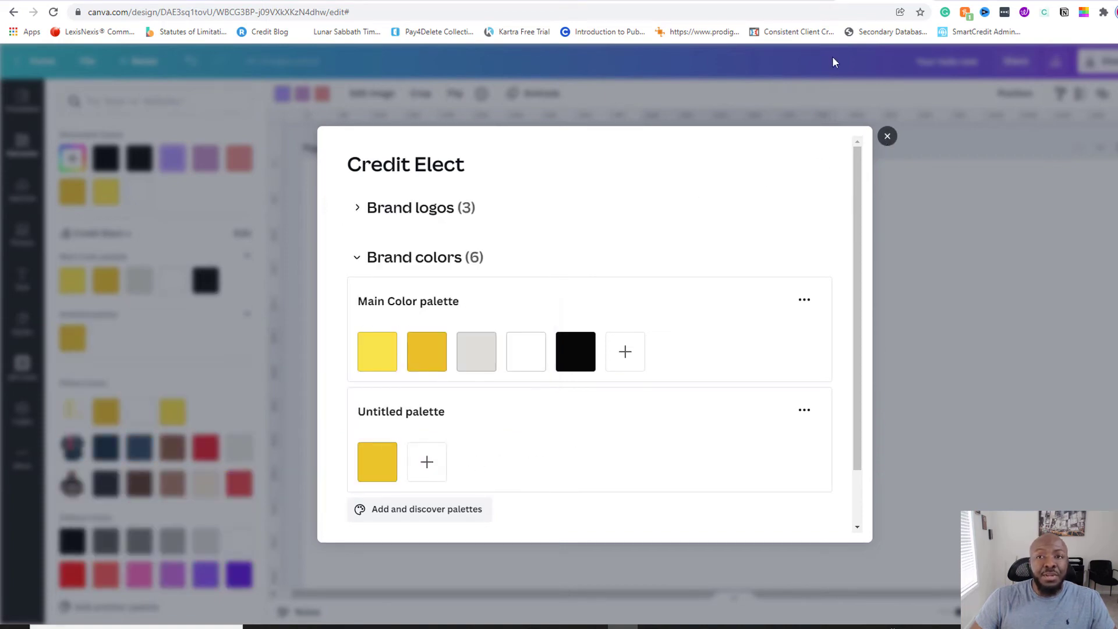
{"action": "left_click", "coordinate": [886, 137]}
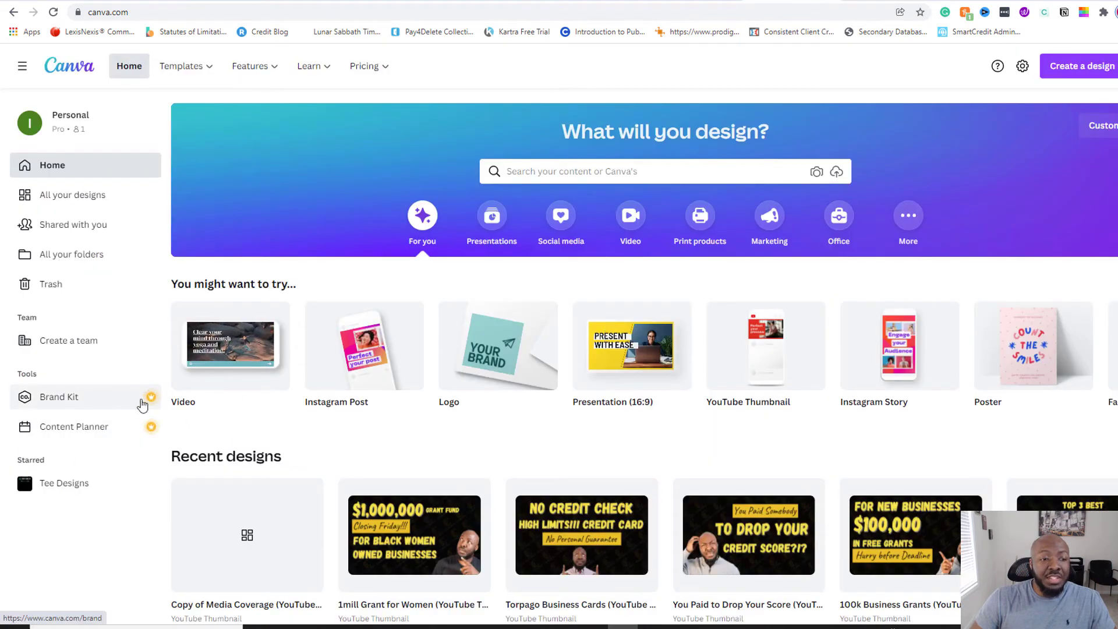
Step: View all brand kits and start adding a new brand kit
{"action": "left_click", "coordinate": [70, 397]}
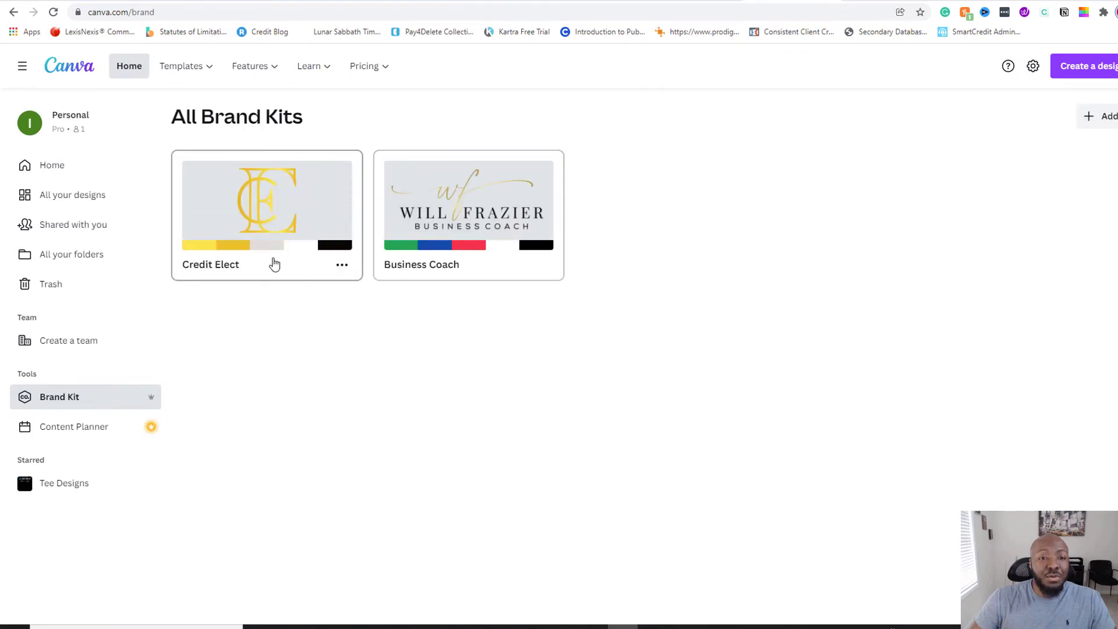
{"action": "left_click", "coordinate": [1106, 119]}
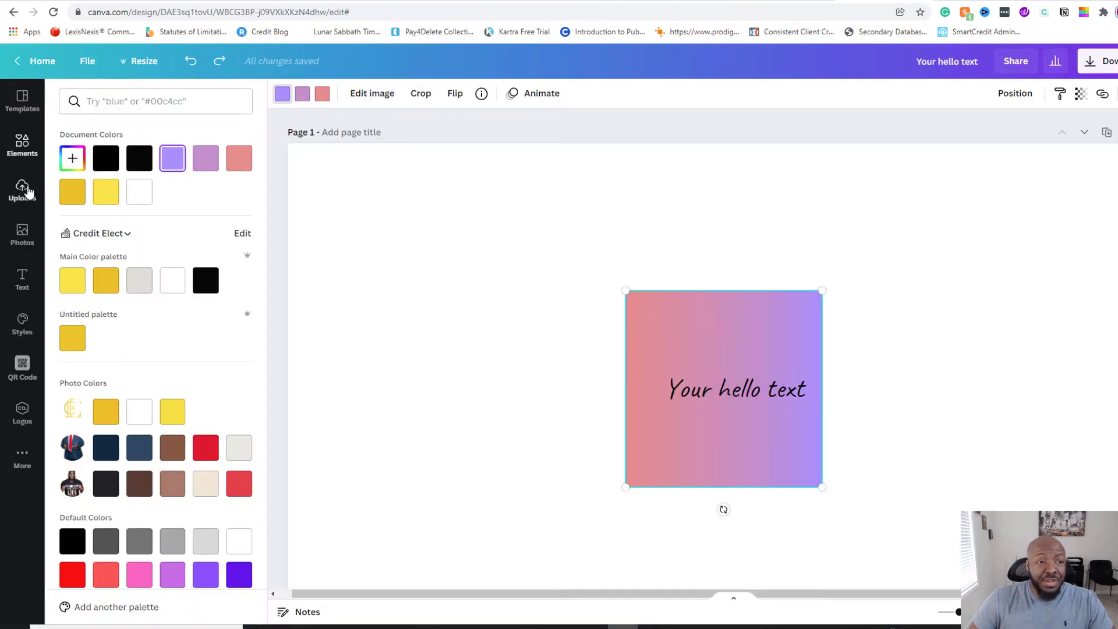
Step: Drag the photo DSC04931.JPG from the Pics folder onto the design
{"action": "left_click", "coordinate": [35, 191]}
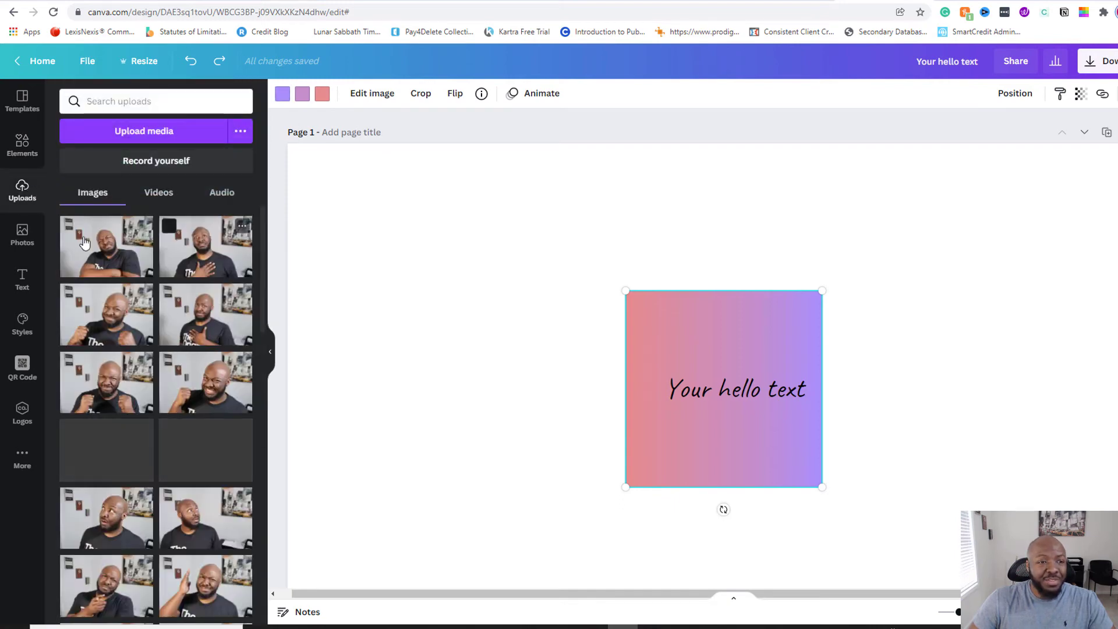
{"action": "left_click", "coordinate": [24, 144]}
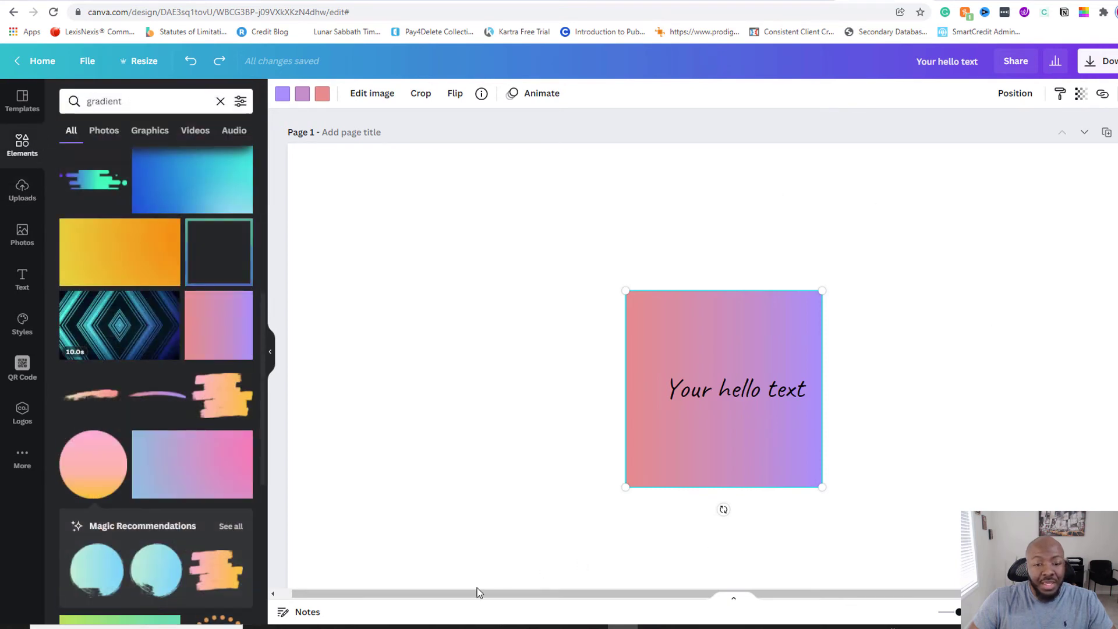
{"action": "key", "text": "alt+Tab"}
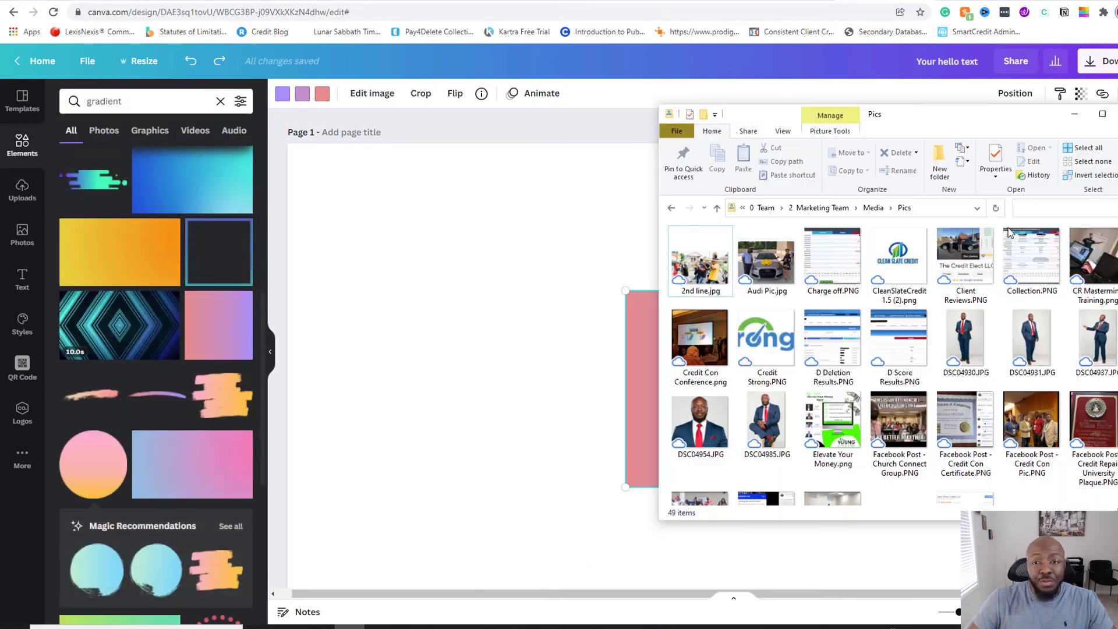
{"action": "left_click_drag", "start_coordinate": [966, 117], "coordinate": [997, 127]}
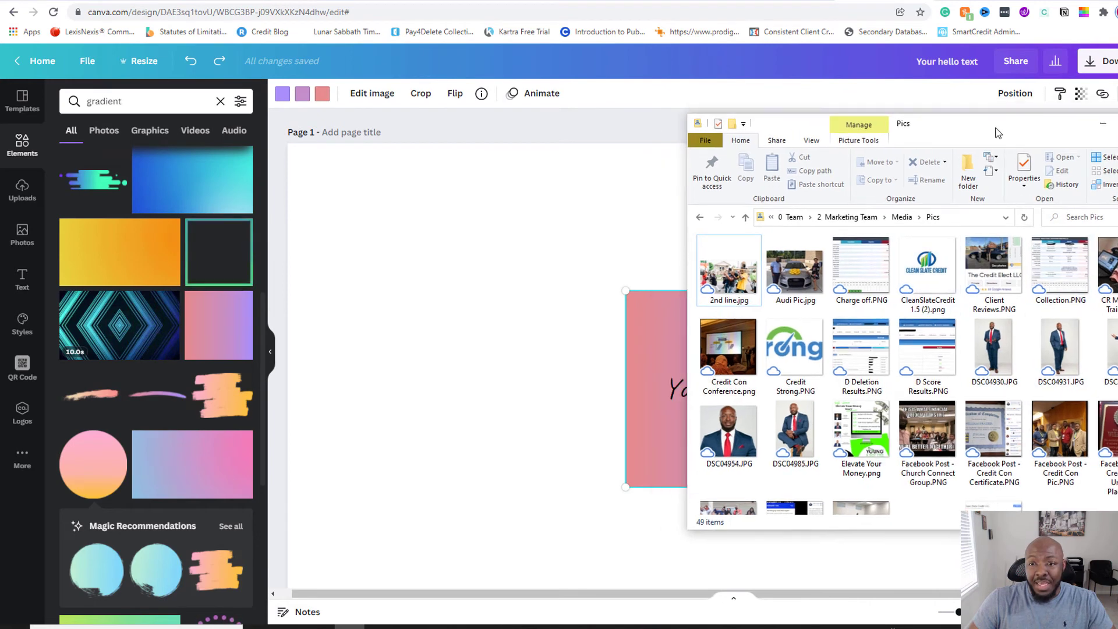
{"action": "left_click_drag", "start_coordinate": [1062, 349], "coordinate": [477, 288]}
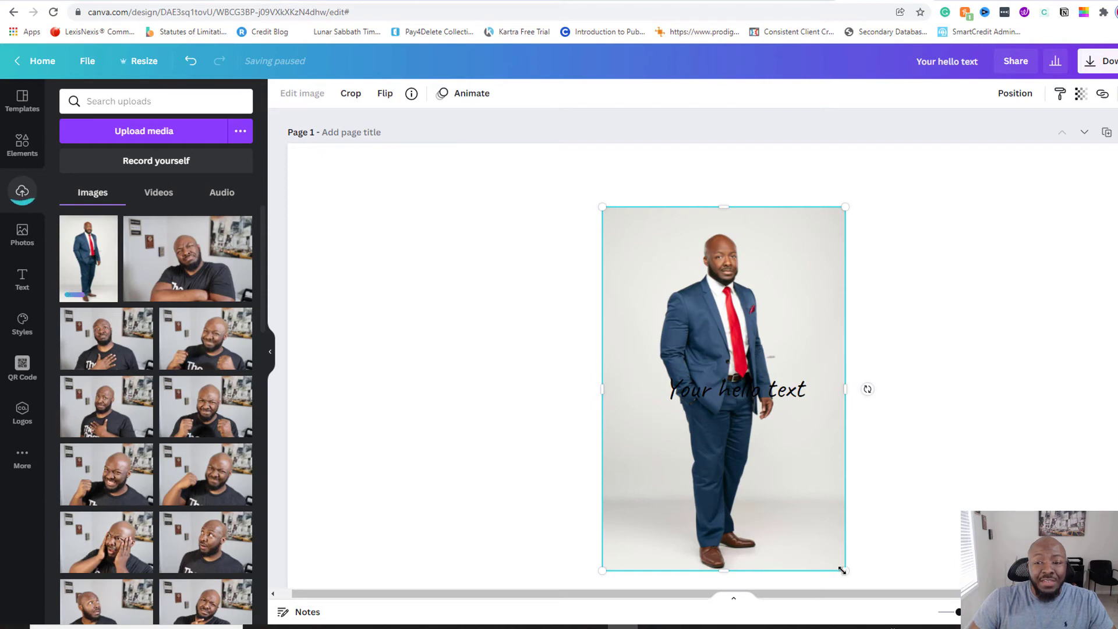
Step: Shrink the suit photo and move it left of the gradient square
{"action": "left_click_drag", "start_coordinate": [843, 571], "coordinate": [757, 438]}
{"action": "left_click_drag", "start_coordinate": [725, 255], "coordinate": [525, 258]}
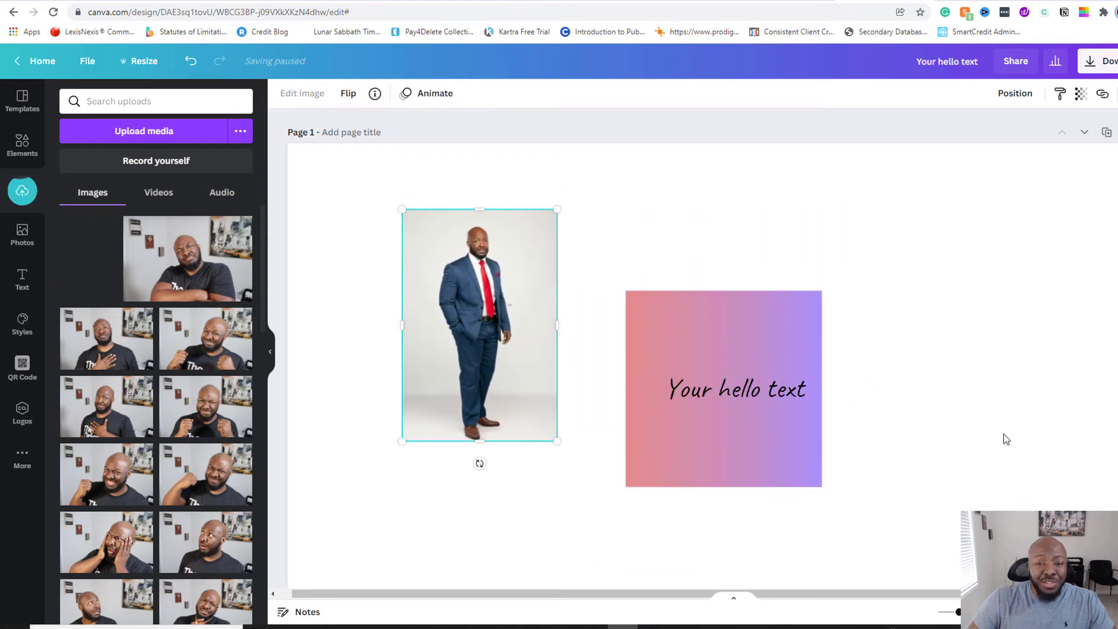
{"action": "left_click", "coordinate": [970, 231]}
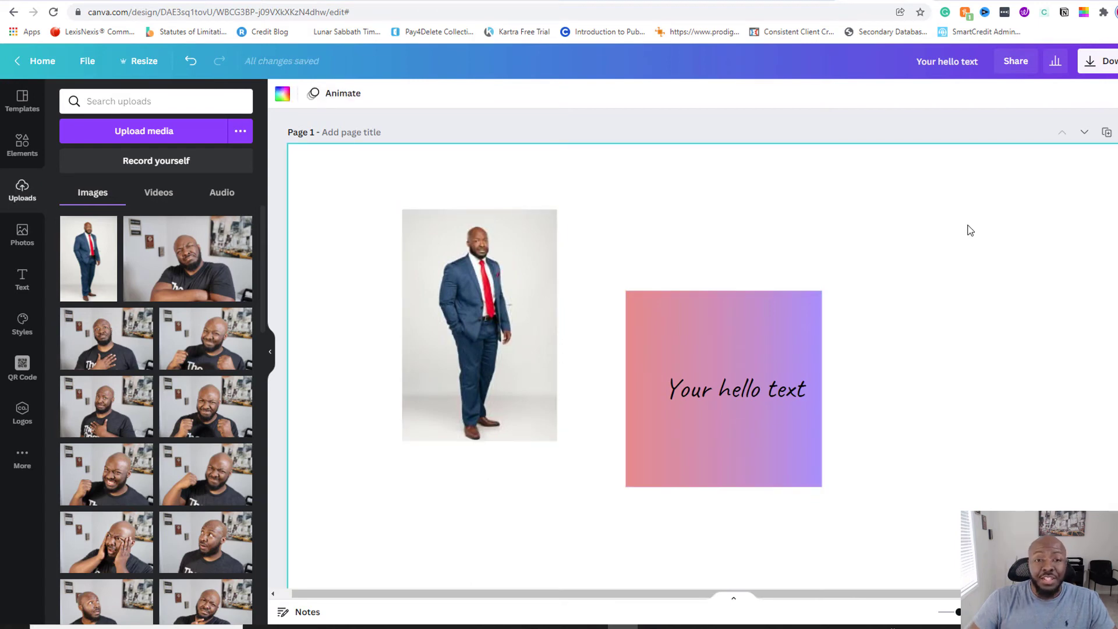
Step: Move the gradient square up and right, then set 'Your hello text' onto it
{"action": "left_click", "coordinate": [745, 341]}
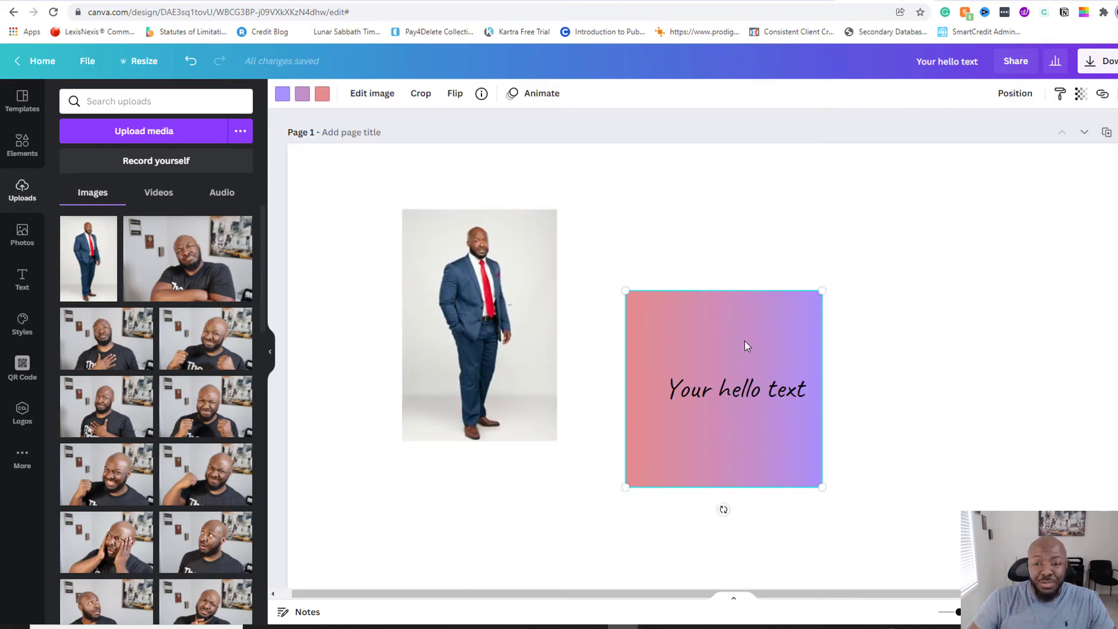
{"action": "left_click_drag", "start_coordinate": [746, 341], "coordinate": [866, 280]}
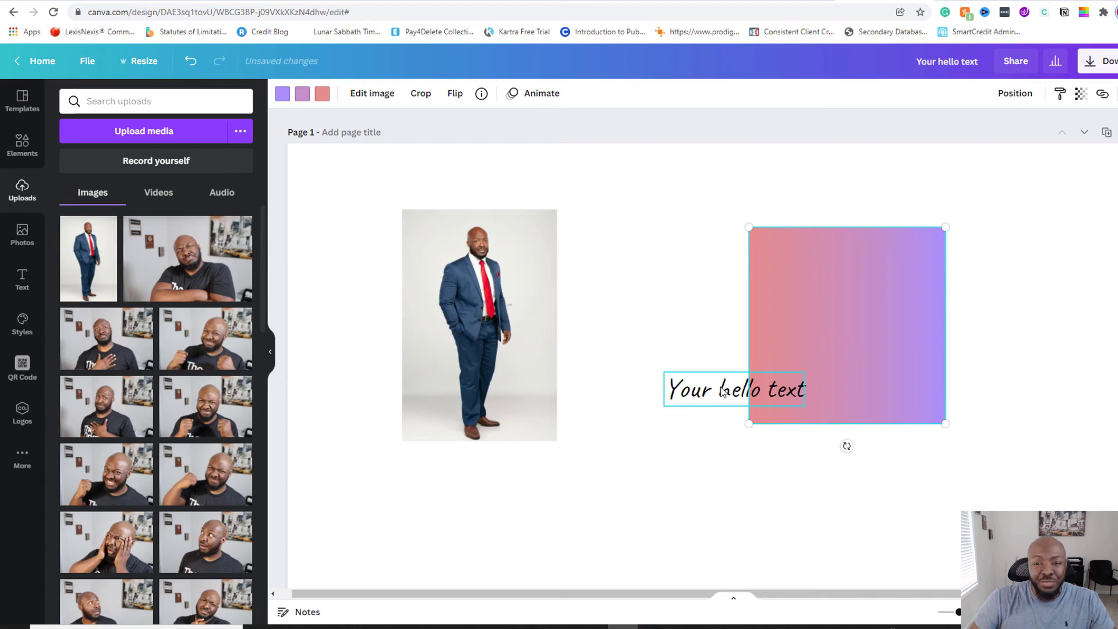
{"action": "left_click_drag", "start_coordinate": [731, 385], "coordinate": [834, 330]}
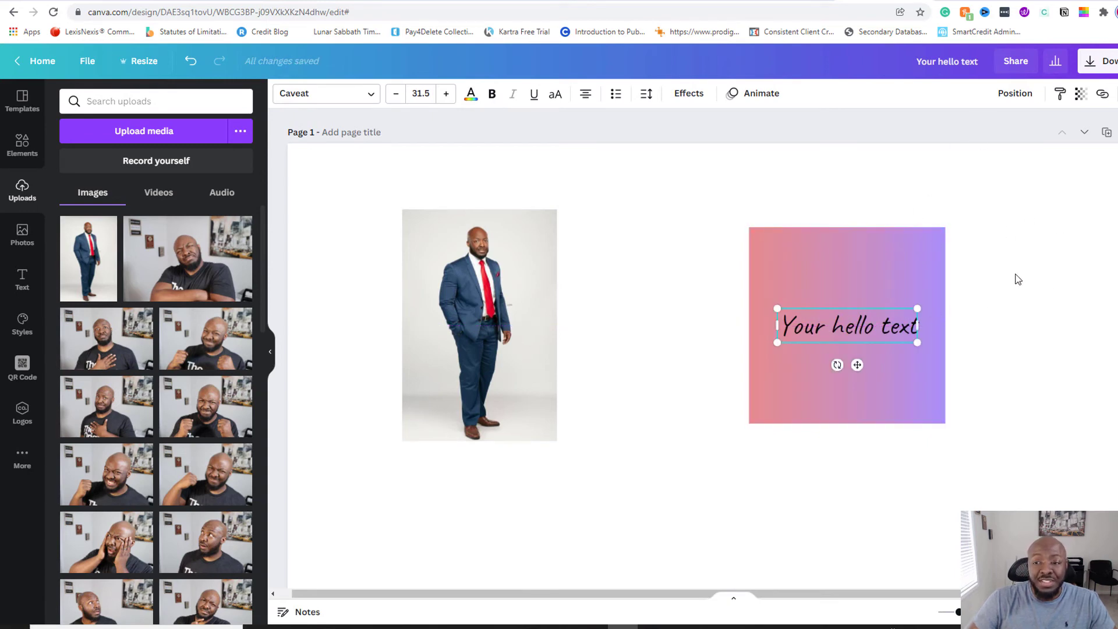
{"action": "left_click", "coordinate": [999, 358]}
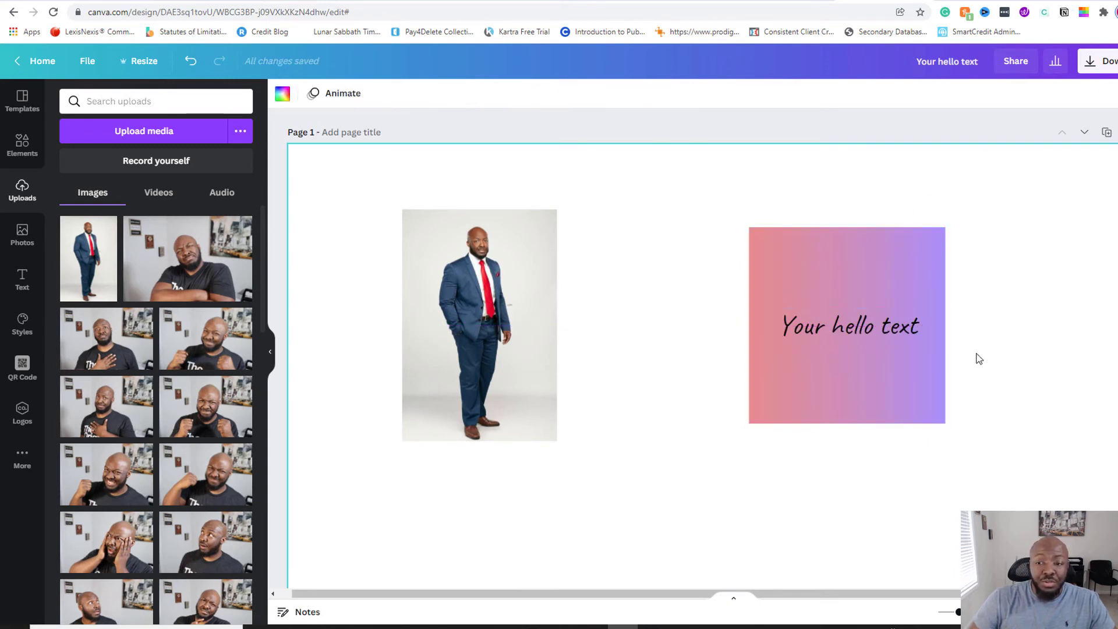
Step: Group 'Your hello text' with the gradient square and shift the group slightly
{"action": "left_click", "coordinate": [888, 331]}
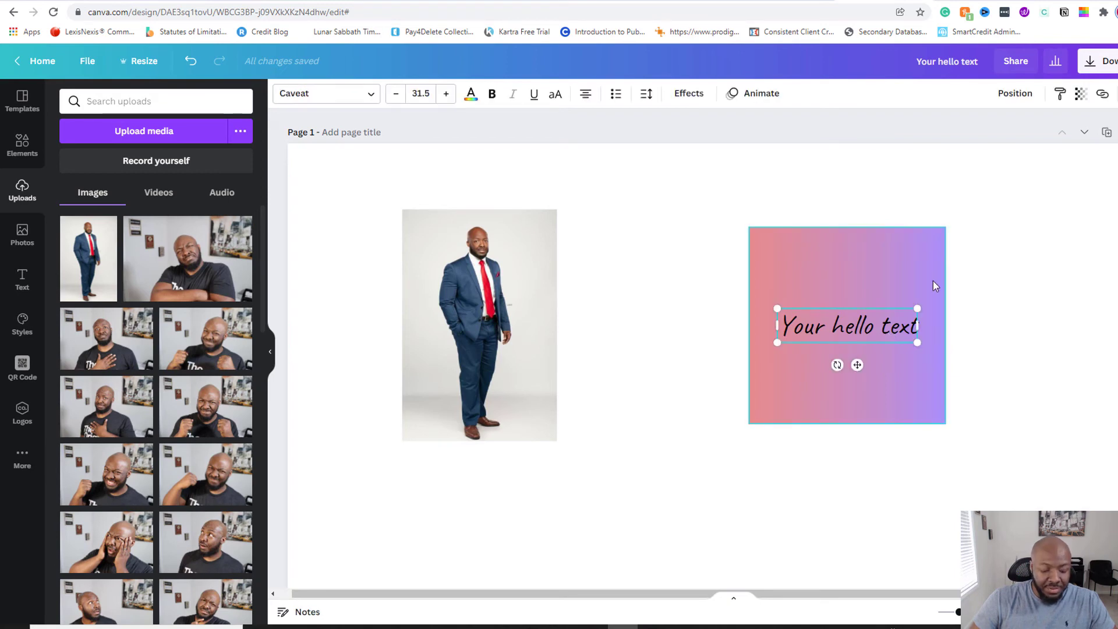
{"action": "left_click", "coordinate": [884, 247], "text": "shift"}
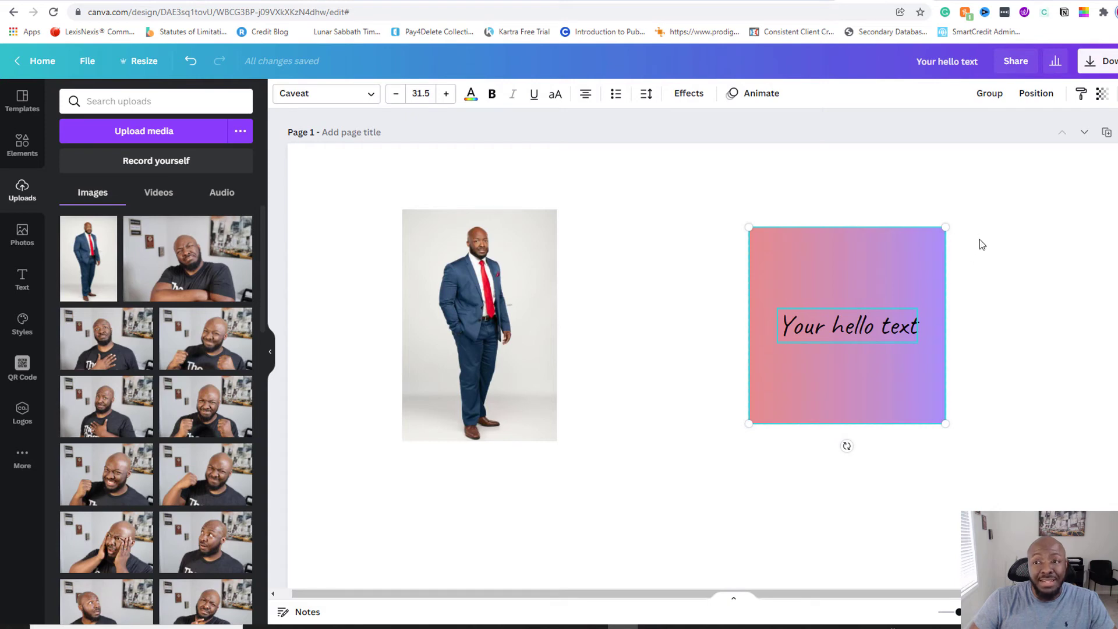
{"action": "left_click", "coordinate": [994, 94]}
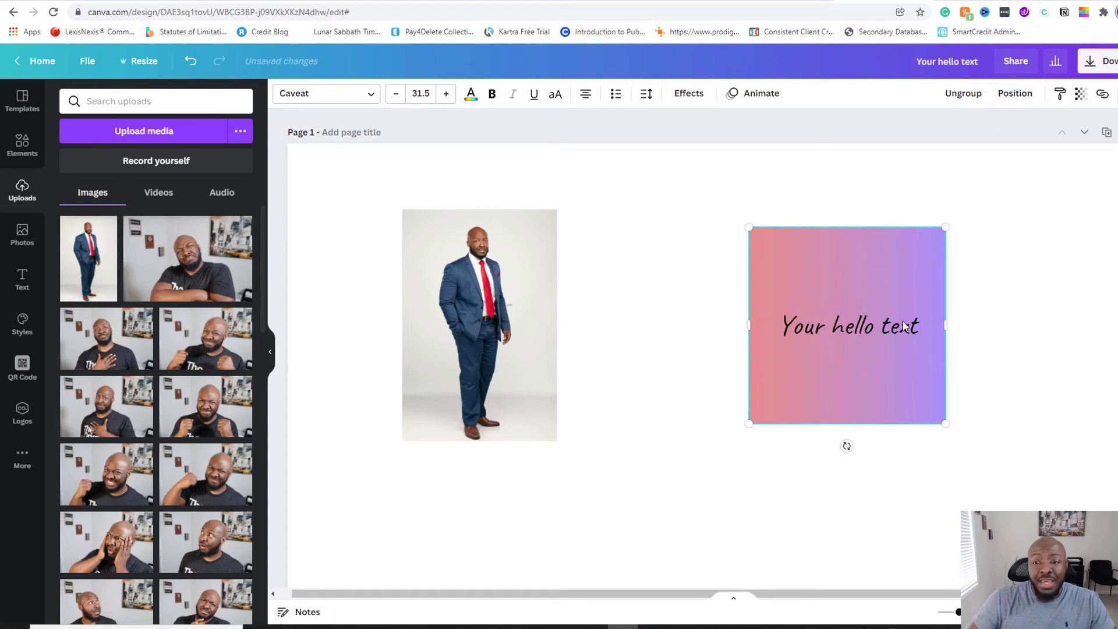
{"action": "left_click_drag", "start_coordinate": [860, 292], "coordinate": [809, 302]}
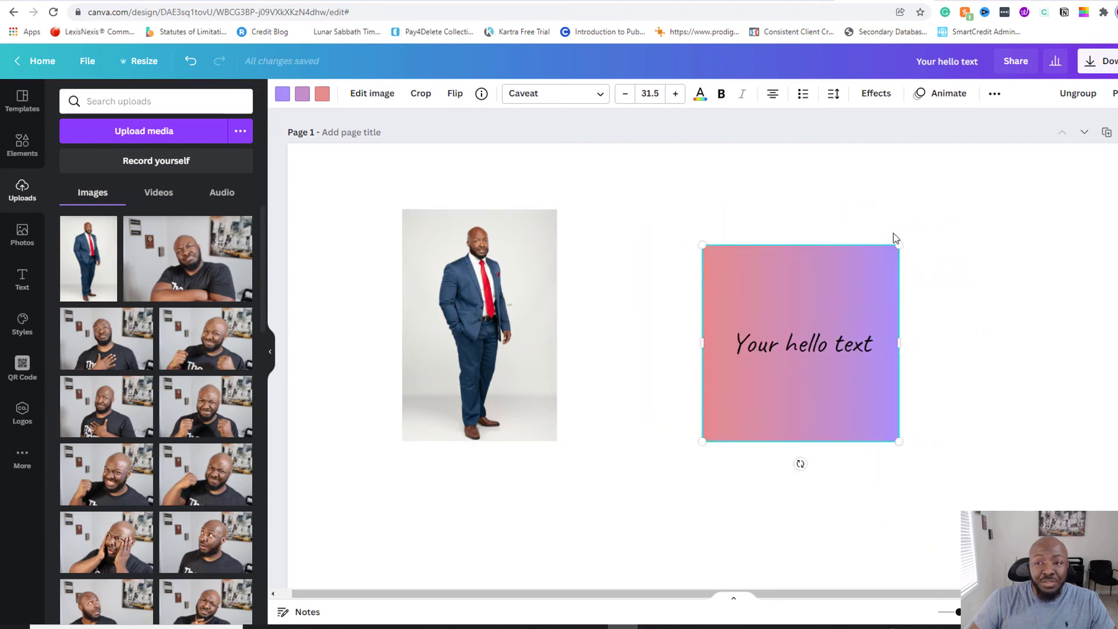
{"action": "left_click", "coordinate": [990, 300]}
Step: Ungroup them and move the text down to the square's bottom edge
{"action": "left_click", "coordinate": [845, 310]}
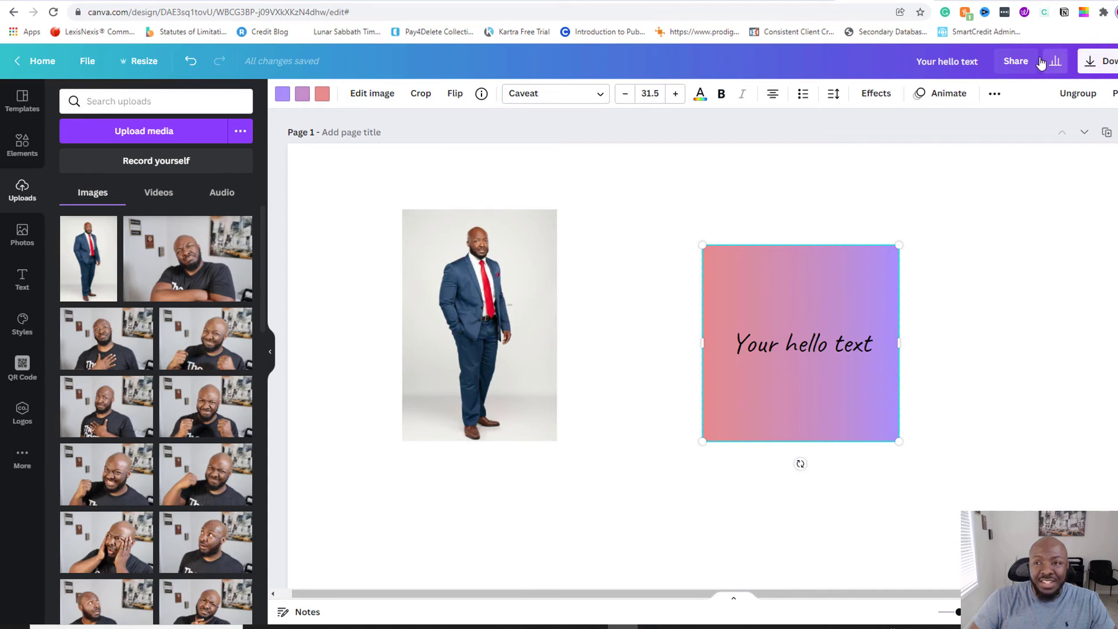
{"action": "left_click", "coordinate": [1063, 95]}
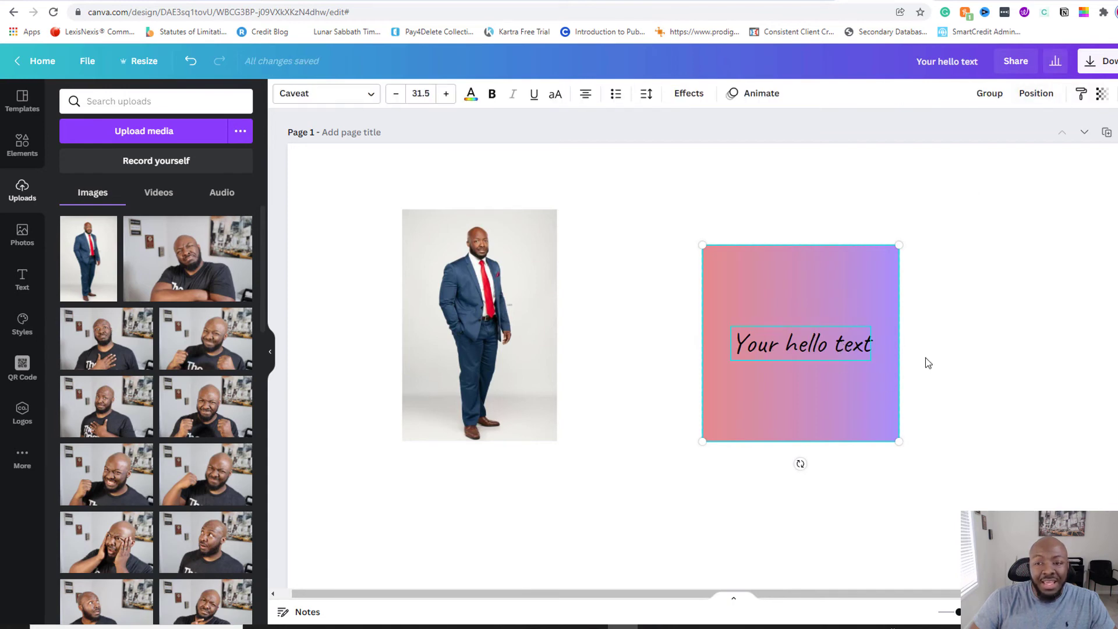
{"action": "left_click_drag", "start_coordinate": [830, 348], "coordinate": [833, 378]}
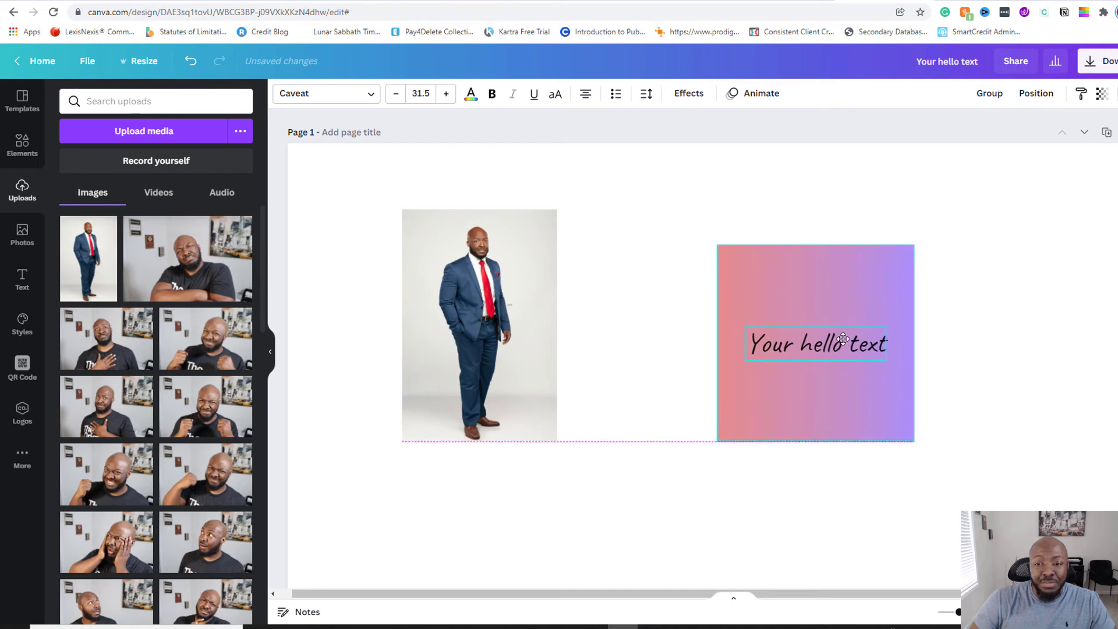
{"action": "left_click", "coordinate": [990, 300]}
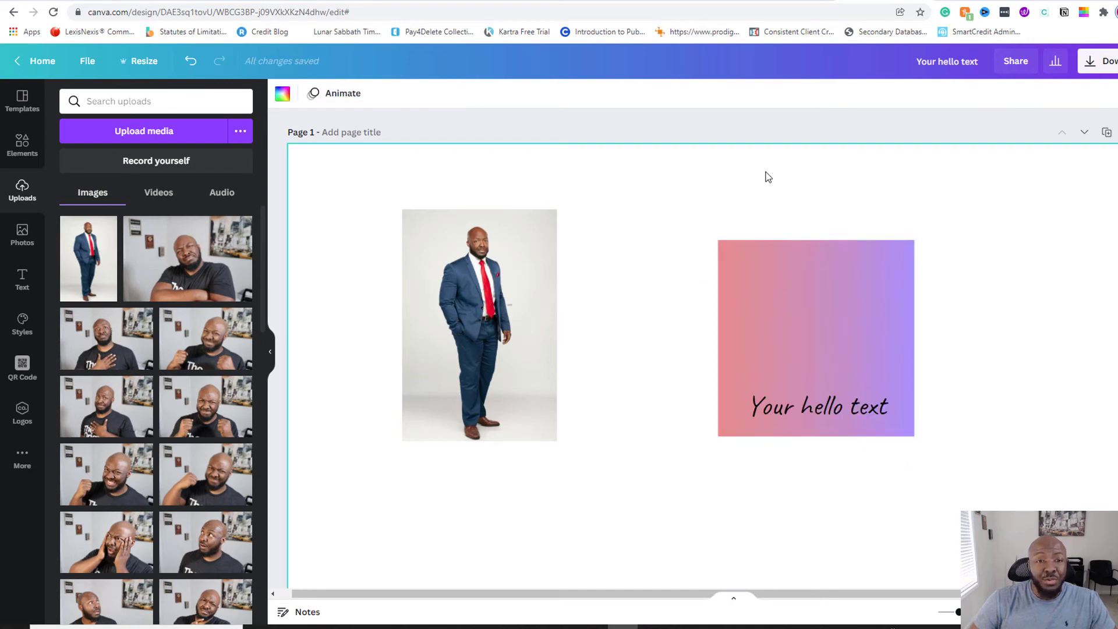
Step: Apply BG Remover to the standing suit photo, leaving only the man
{"action": "left_click", "coordinate": [504, 310]}
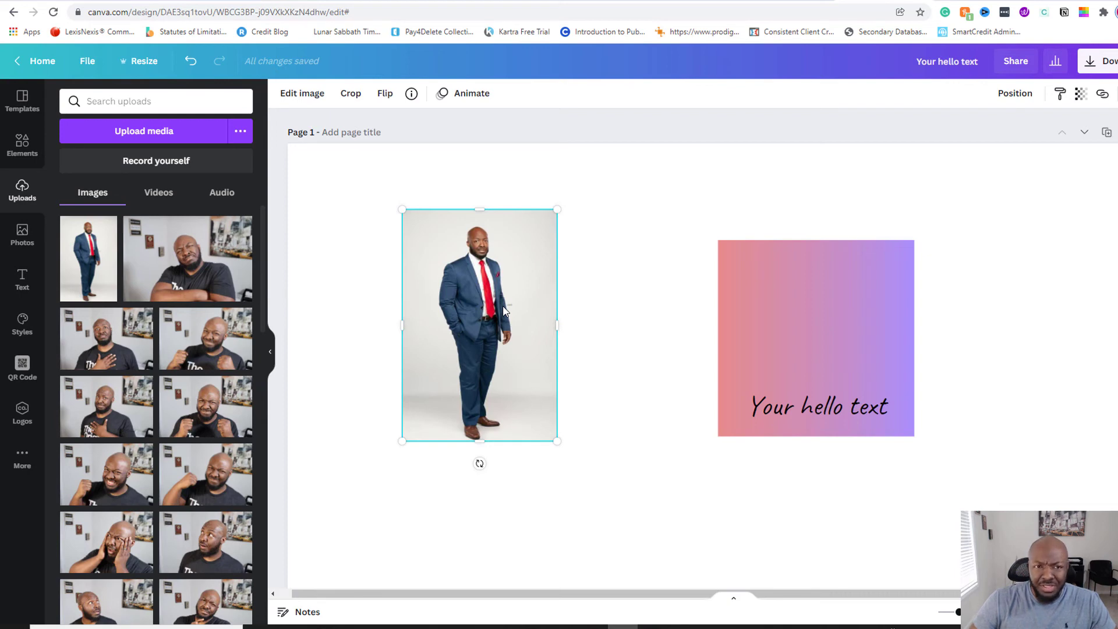
{"action": "left_click", "coordinate": [305, 96]}
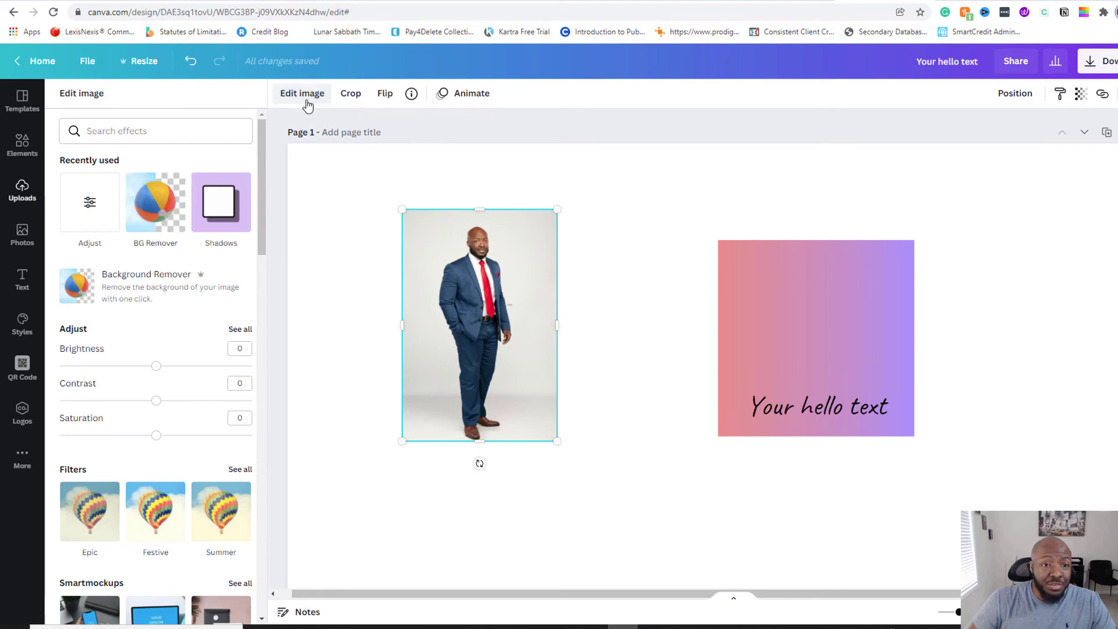
{"action": "left_click", "coordinate": [161, 209]}
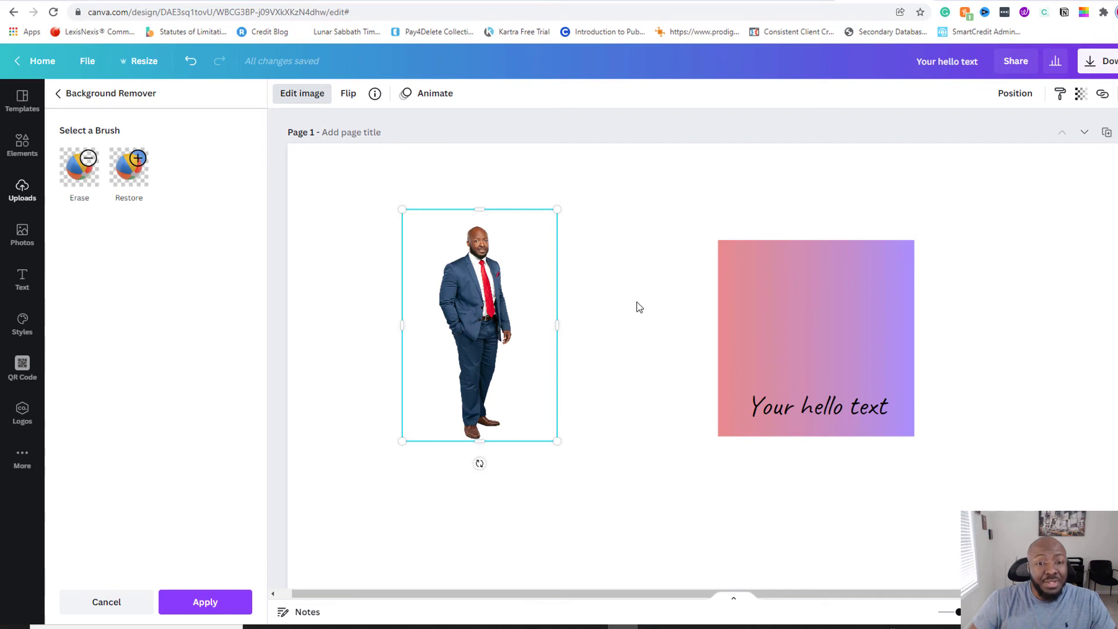
{"action": "left_click", "coordinate": [345, 194]}
{"action": "left_click", "coordinate": [479, 323]}
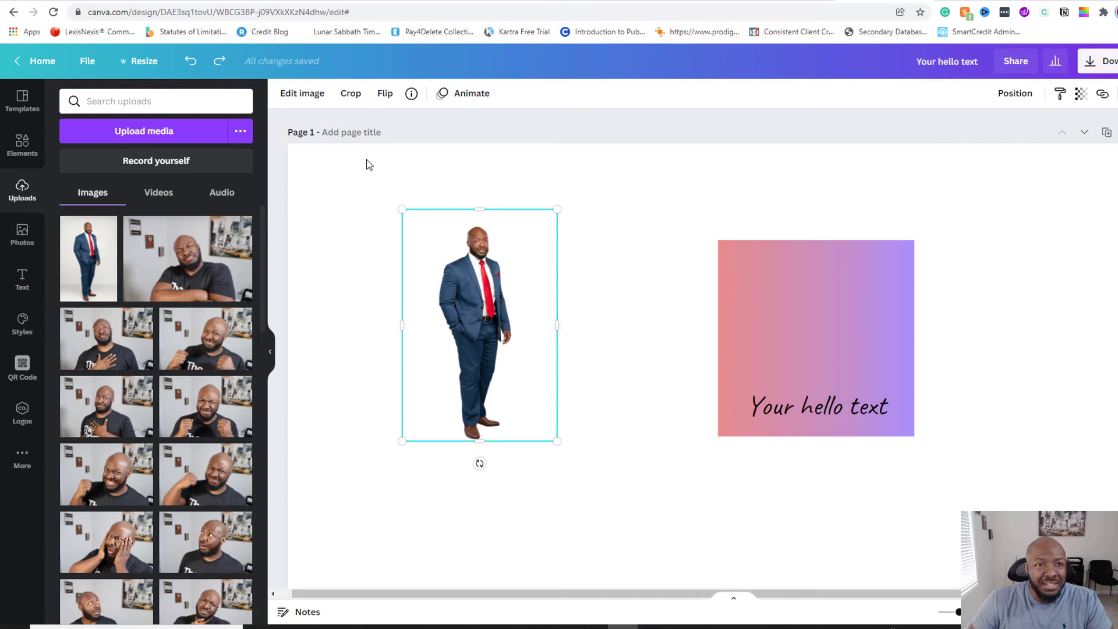
Step: Preview the Backdrop, Angle, Curved and Drop shadows, then settle on Backdrop
{"action": "left_click", "coordinate": [300, 93]}
{"action": "left_click", "coordinate": [226, 216]}
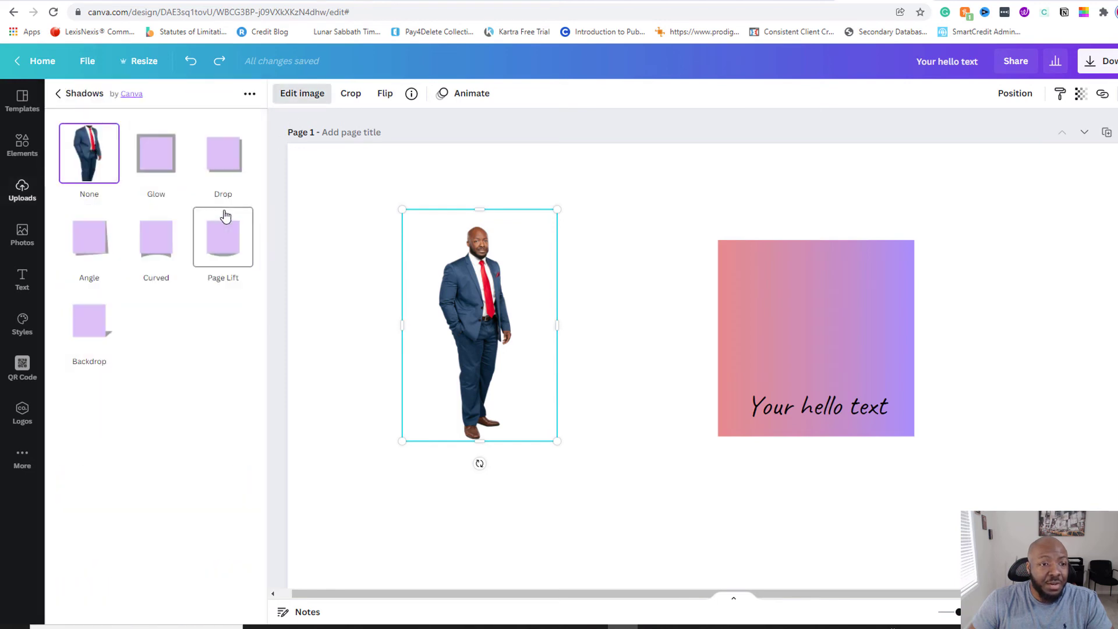
{"action": "left_click", "coordinate": [97, 331]}
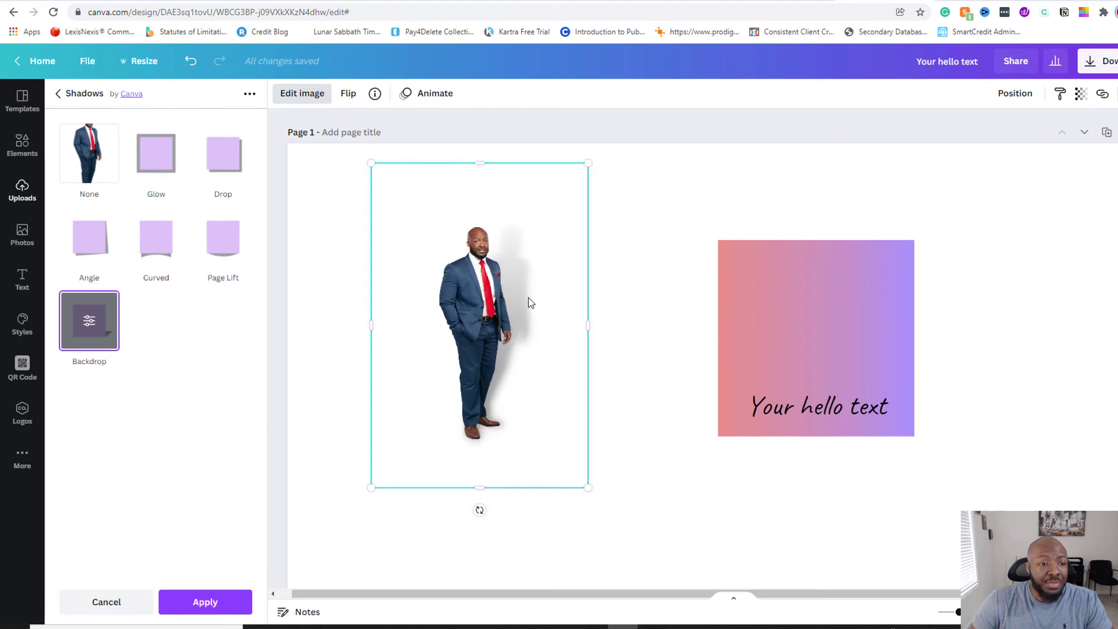
{"action": "left_click", "coordinate": [88, 242]}
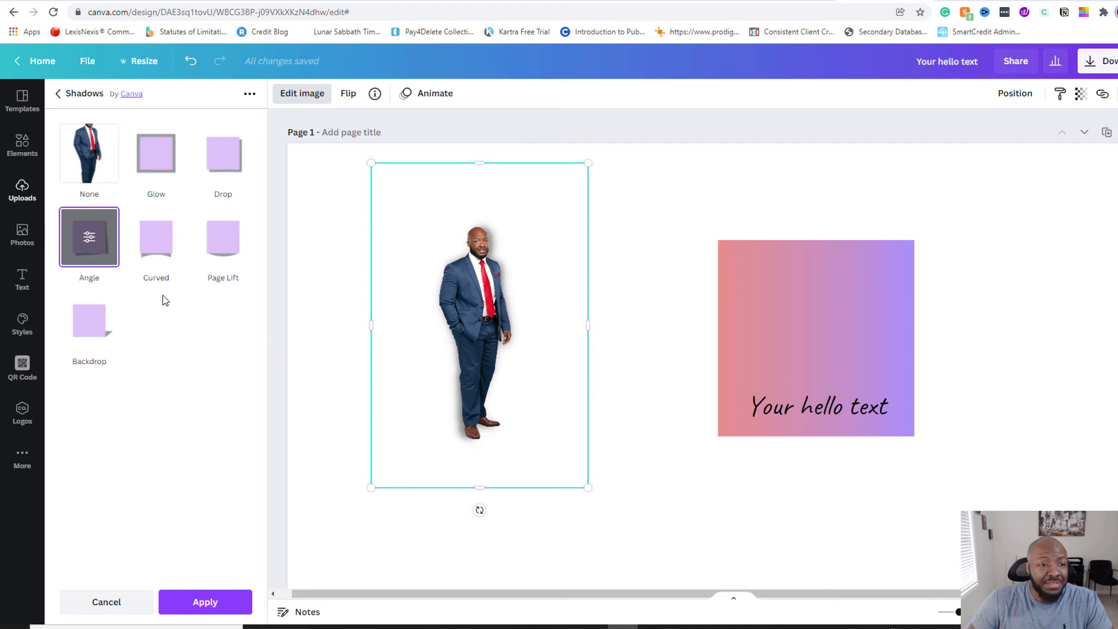
{"action": "left_click", "coordinate": [154, 251]}
{"action": "left_click", "coordinate": [223, 158]}
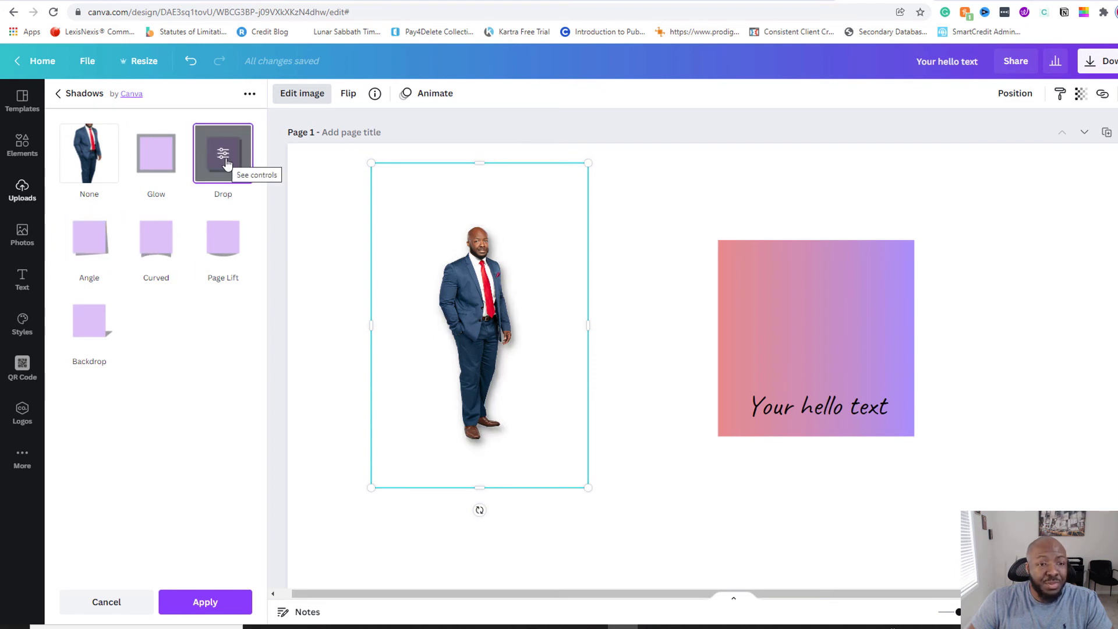
{"action": "left_click", "coordinate": [98, 331]}
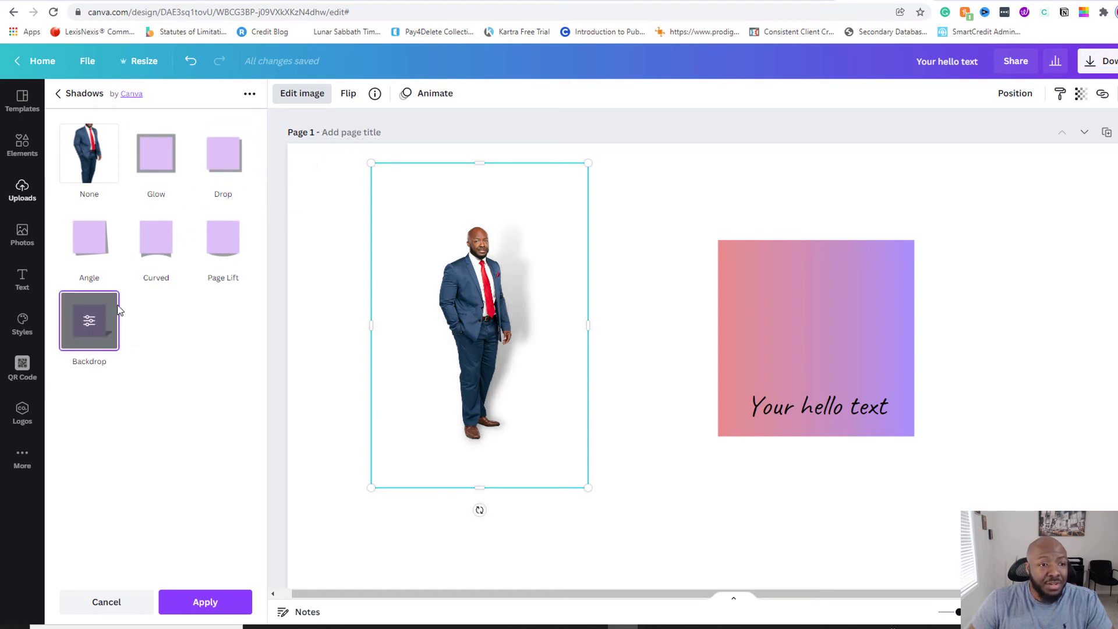
Step: Set the backdrop shadow to Vertical 79, Horizontal -42, Transparency 76, in pink
{"action": "left_click", "coordinate": [89, 322]}
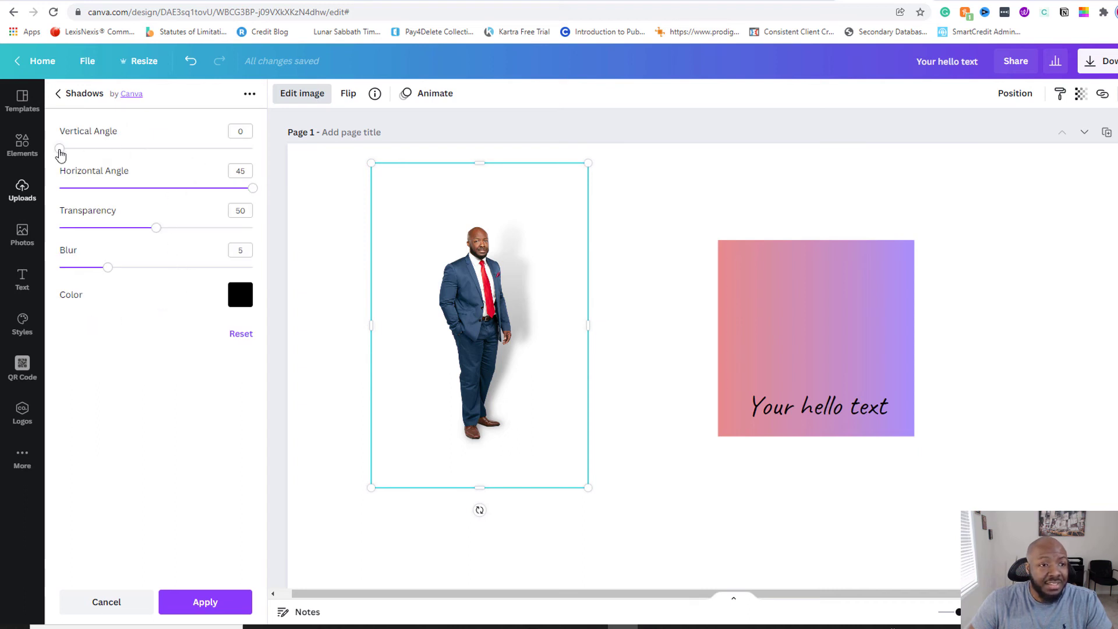
{"action": "left_click_drag", "start_coordinate": [61, 150], "coordinate": [229, 151]}
{"action": "left_click_drag", "start_coordinate": [252, 188], "coordinate": [66, 203]}
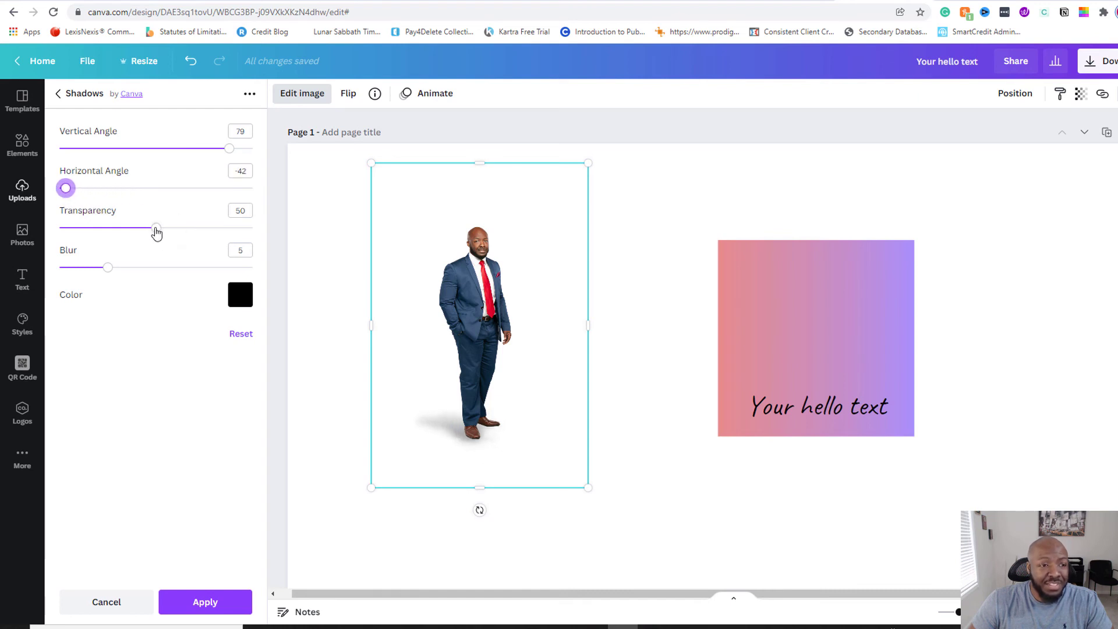
{"action": "left_click_drag", "start_coordinate": [156, 231], "coordinate": [208, 231]}
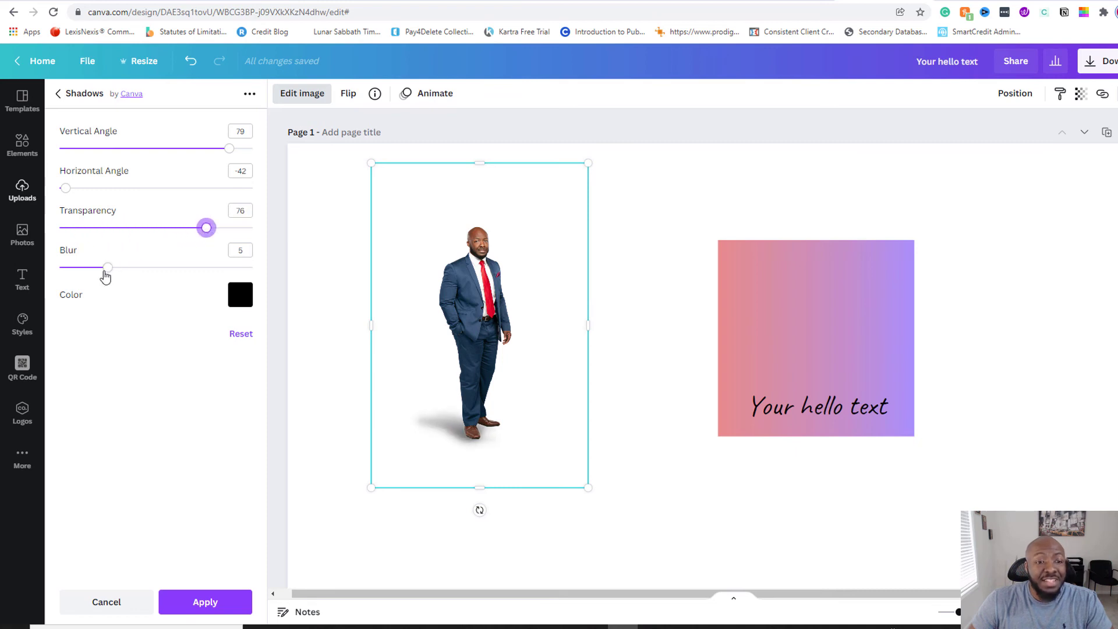
{"action": "left_click", "coordinate": [240, 298]}
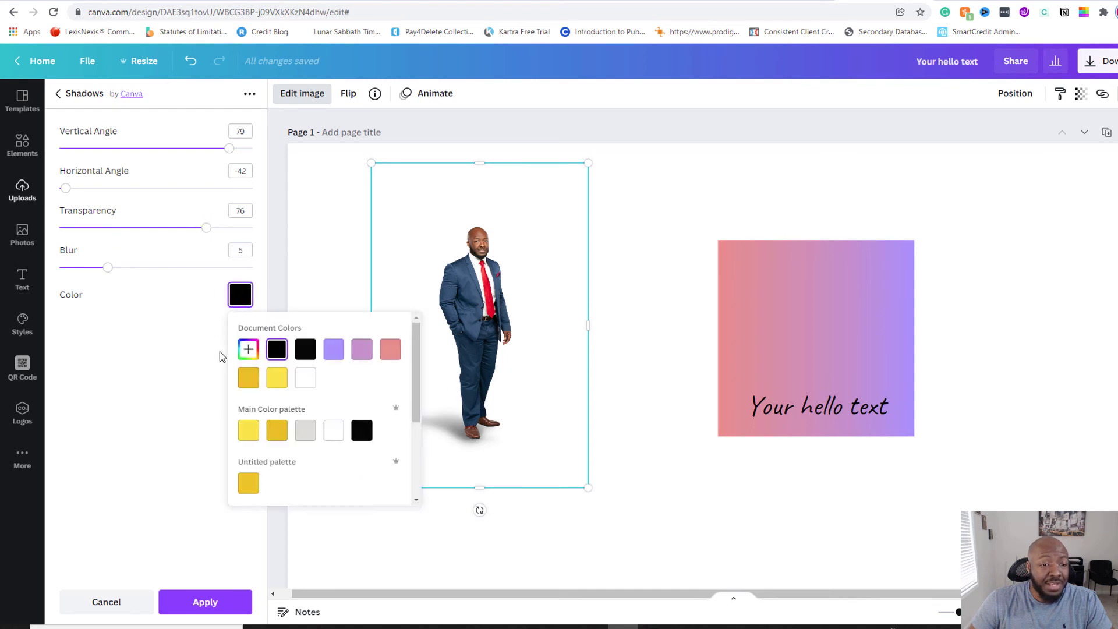
{"action": "left_click", "coordinate": [387, 354]}
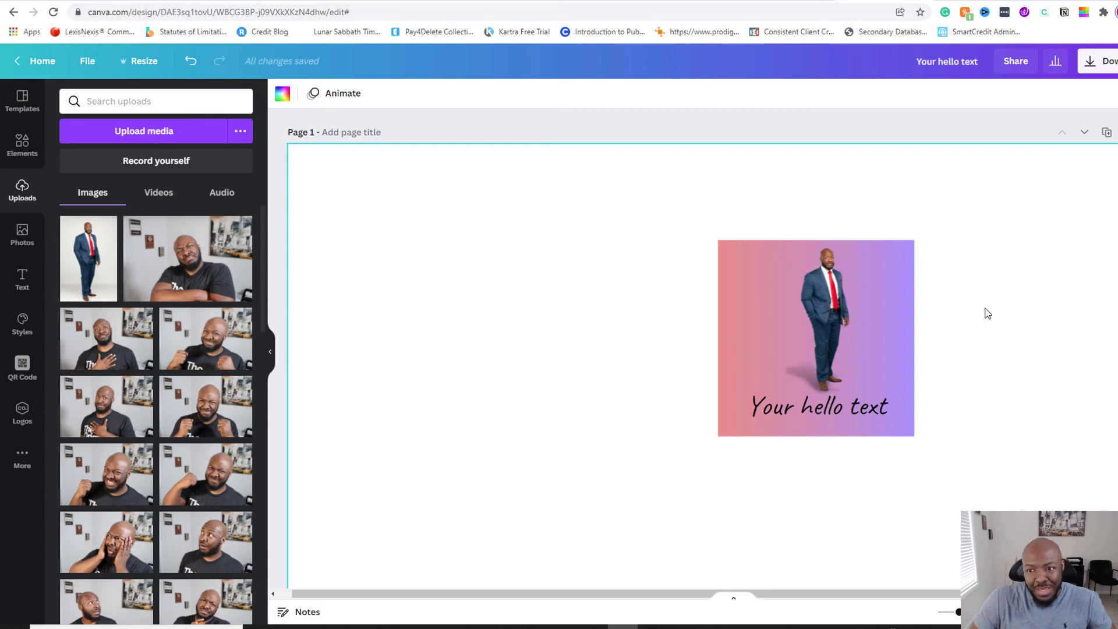
{"action": "scroll", "coordinate": [987, 314], "scroll_direction": "up", "scroll_amount": 5, "text": "ctrl"}
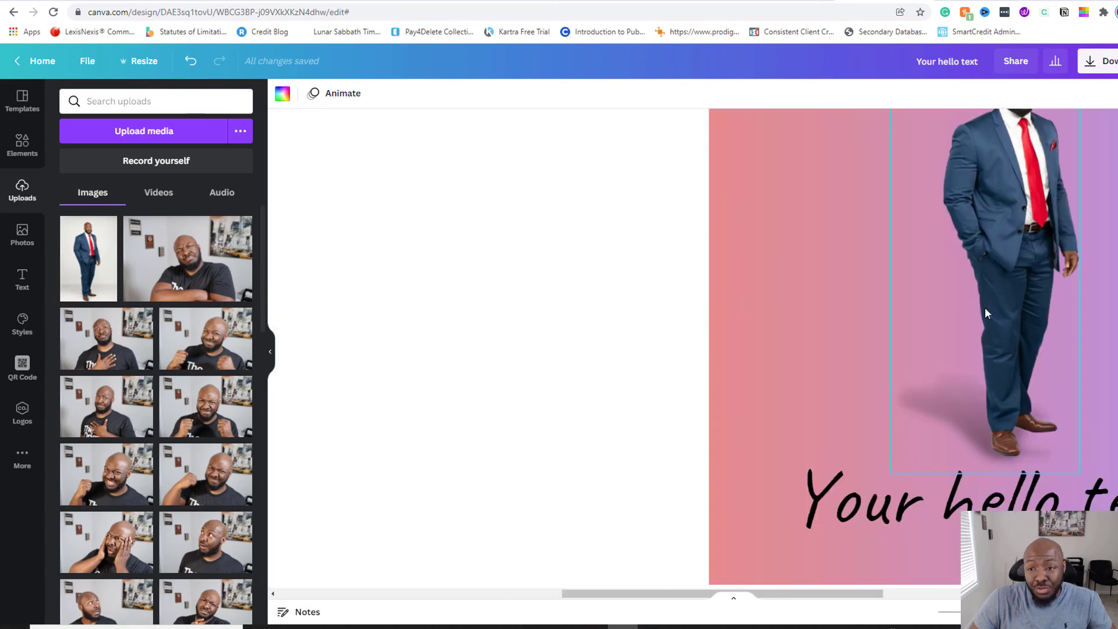
{"action": "scroll", "coordinate": [988, 313], "scroll_direction": "down", "scroll_amount": 2, "text": "ctrl"}
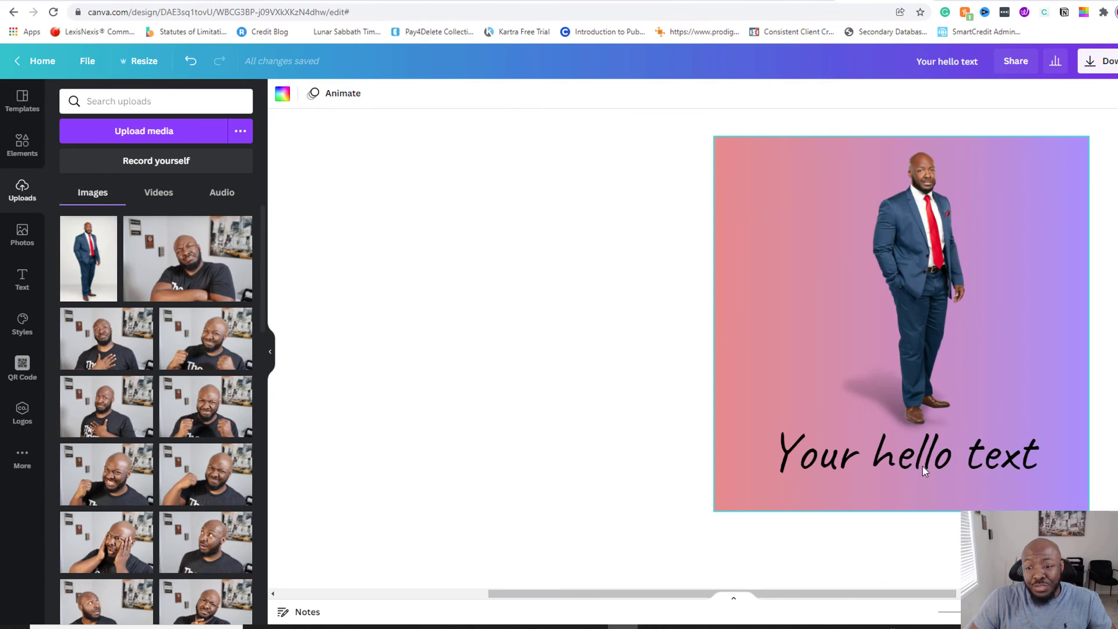
{"action": "left_click_drag", "start_coordinate": [916, 594], "coordinate": [1049, 593]}
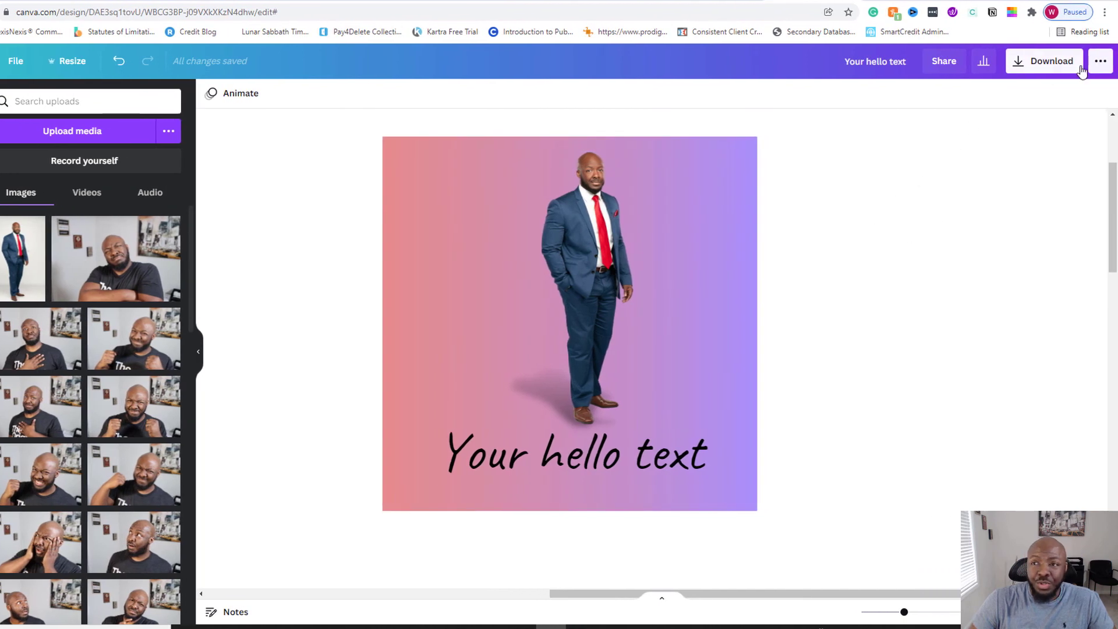
Step: Choose to publish the design as a Template from the share menu
{"action": "left_click", "coordinate": [1100, 60]}
{"action": "scroll", "coordinate": [1064, 255], "scroll_direction": "down", "scroll_amount": 1}
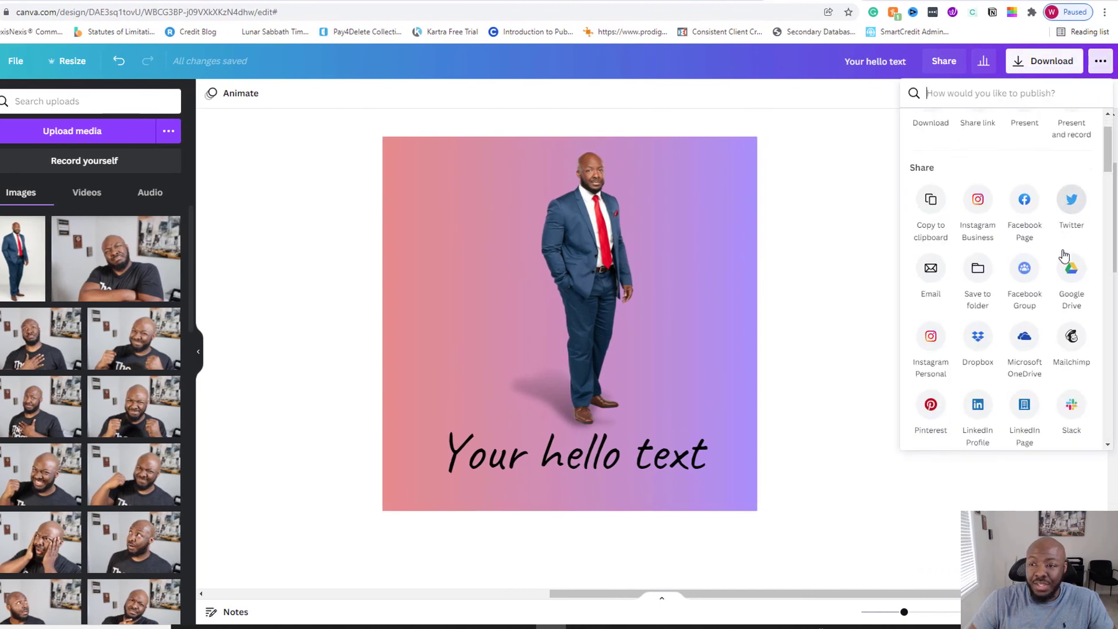
{"action": "scroll", "coordinate": [1065, 255], "scroll_direction": "down", "scroll_amount": 3}
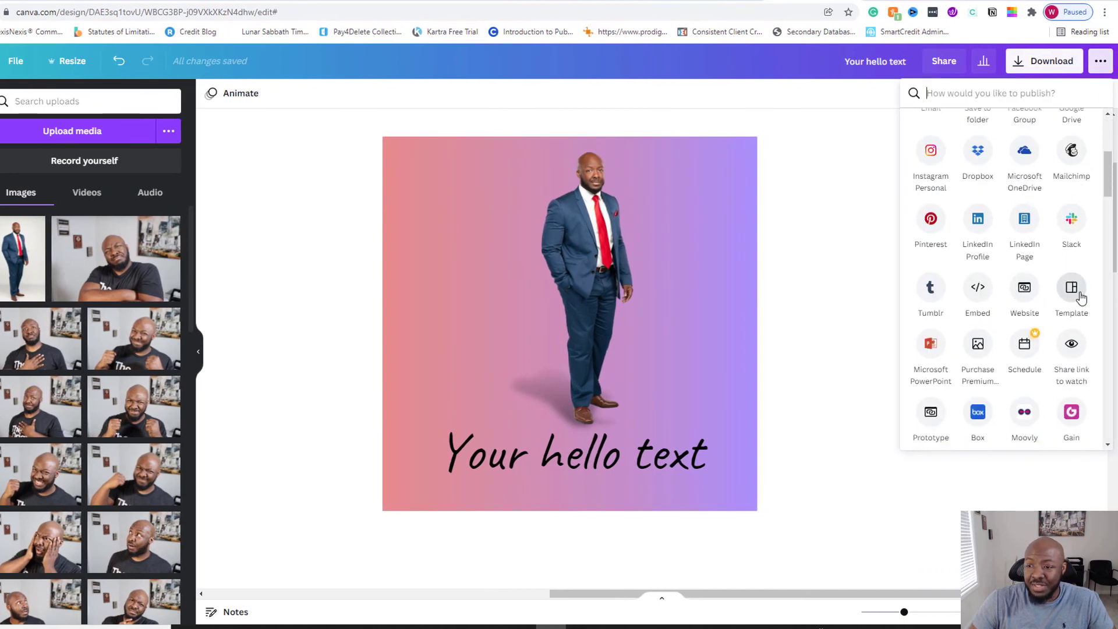
{"action": "left_click", "coordinate": [1077, 294]}
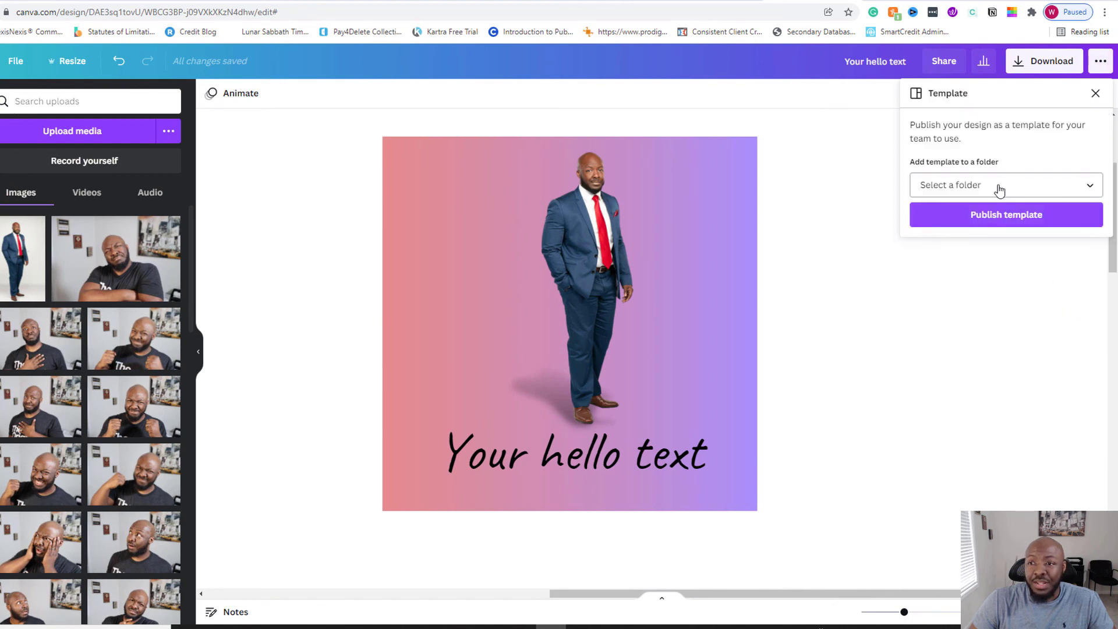
Step: Create a new 'Post Template' folder as the destination and publish the template
{"action": "left_click", "coordinate": [992, 188]}
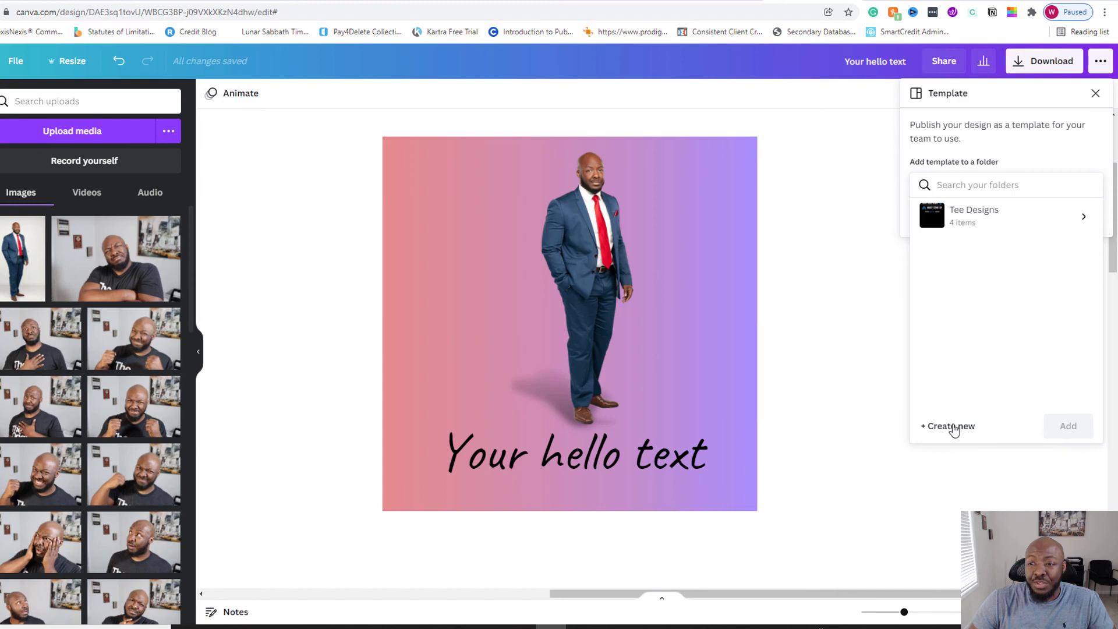
{"action": "left_click", "coordinate": [954, 428]}
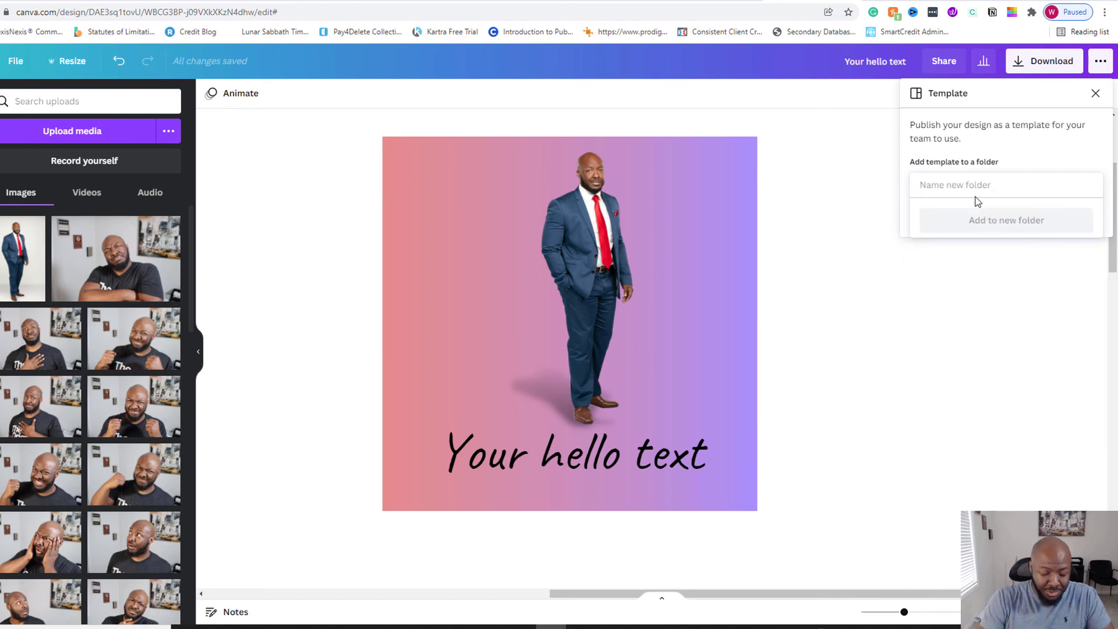
{"action": "type", "text": "Post E"}
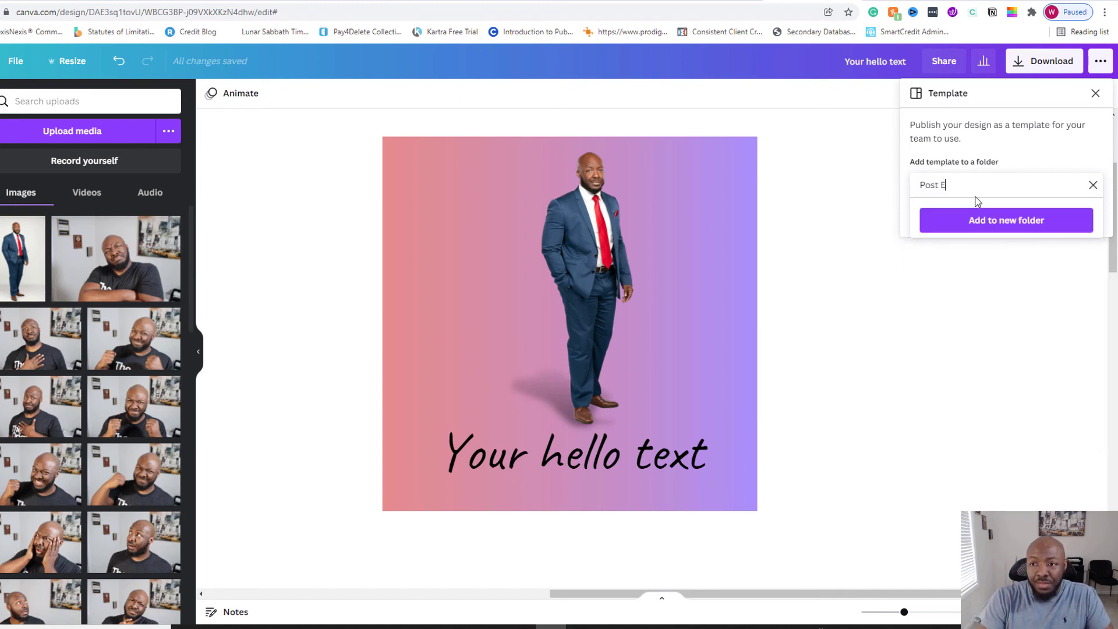
{"action": "type", "text": "Template"}
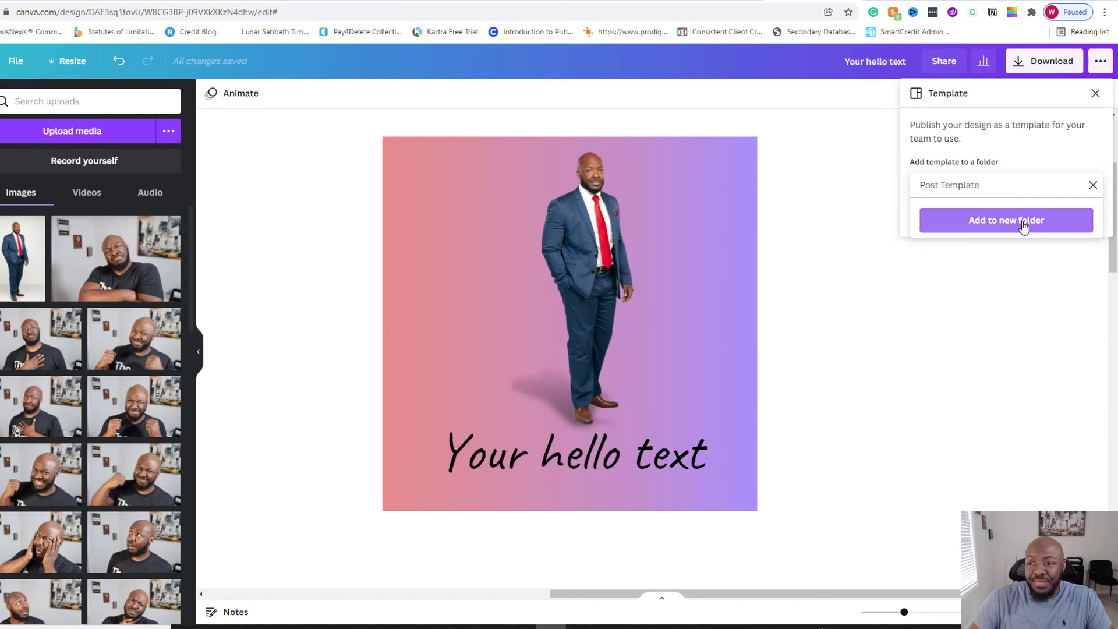
{"action": "left_click", "coordinate": [1021, 219]}
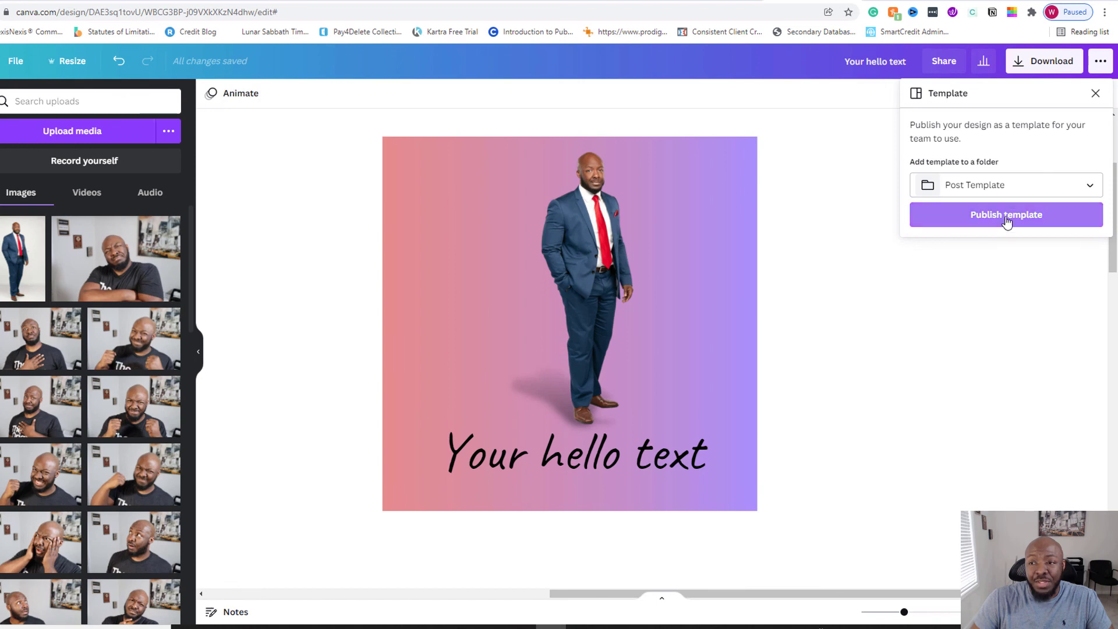
{"action": "left_click", "coordinate": [1006, 217]}
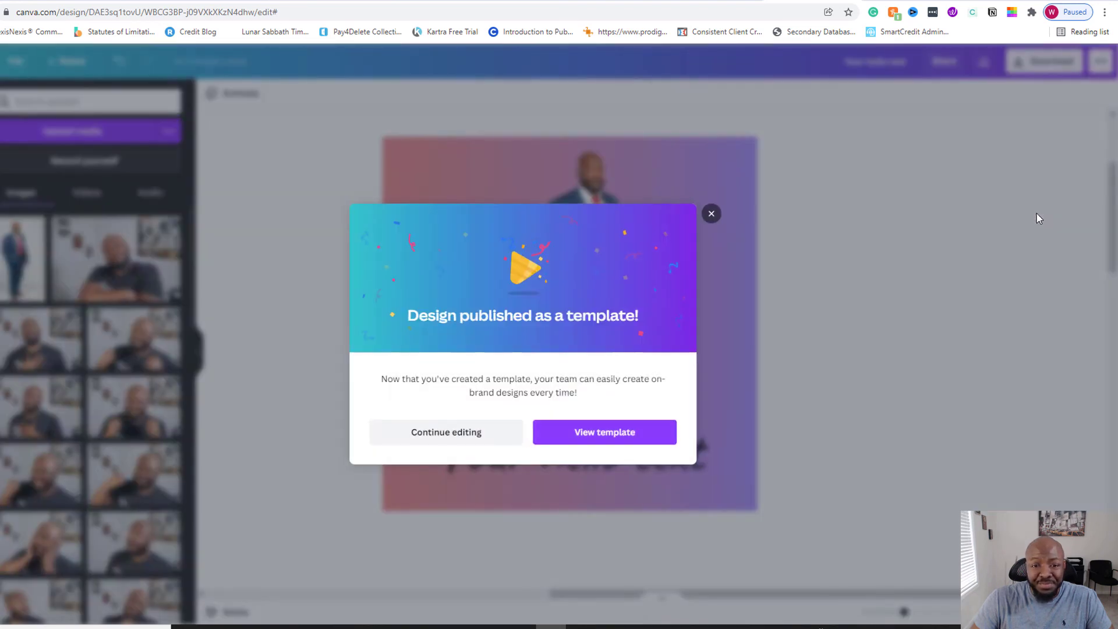
Step: Open the 'Your hello text' template in the Post Template folder and choose Use this template
{"action": "left_click", "coordinate": [440, 433]}
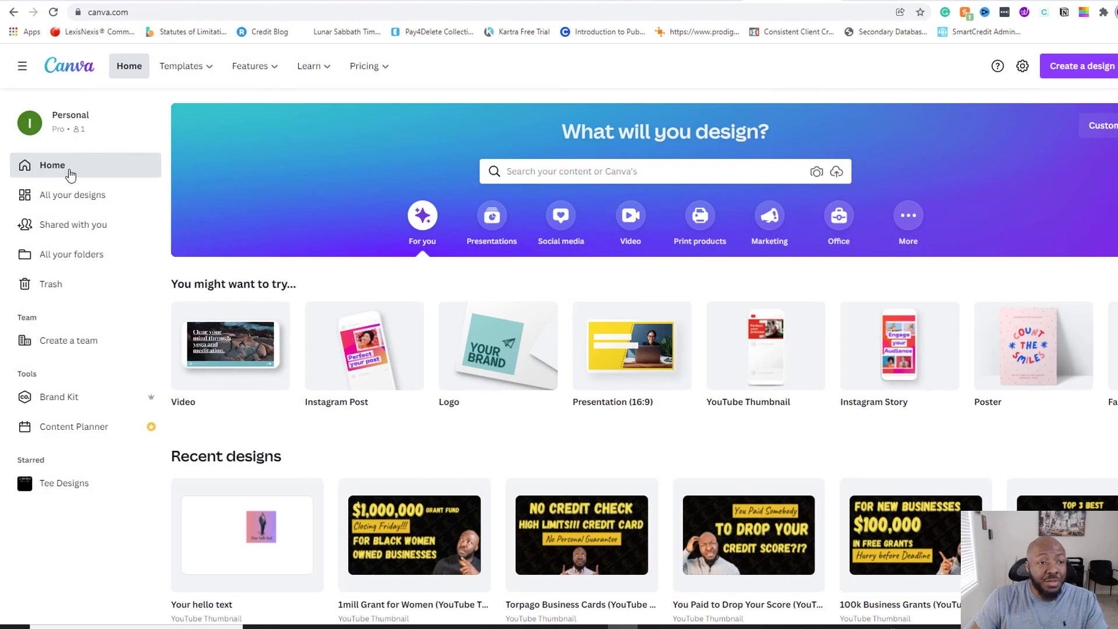
{"action": "left_click", "coordinate": [64, 261]}
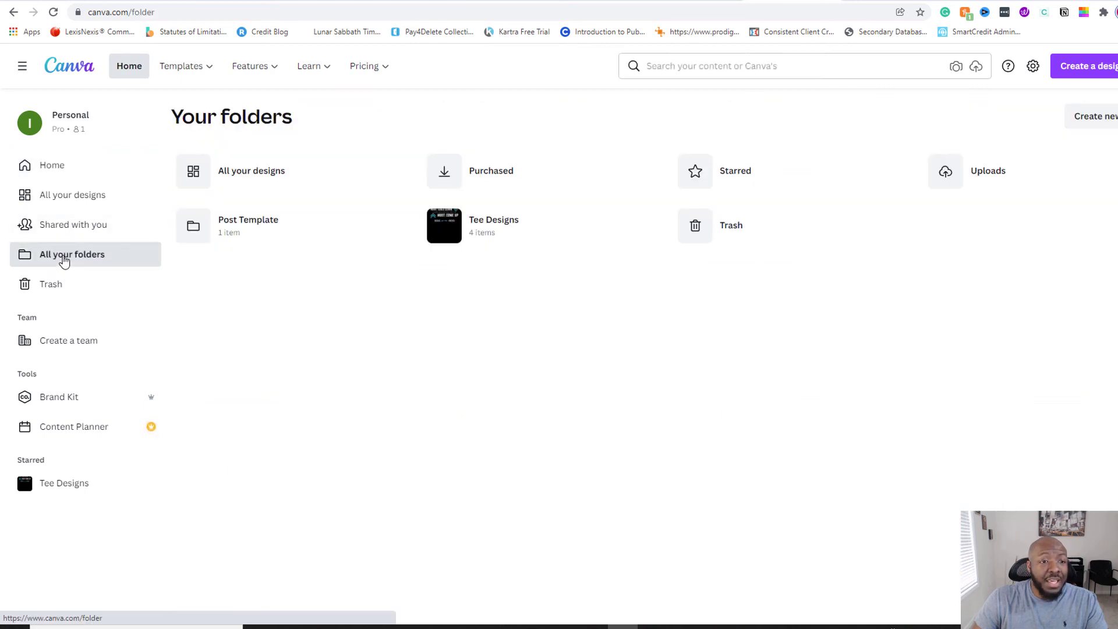
{"action": "left_click", "coordinate": [285, 229]}
{"action": "left_click", "coordinate": [259, 249]}
{"action": "left_click", "coordinate": [993, 226]}
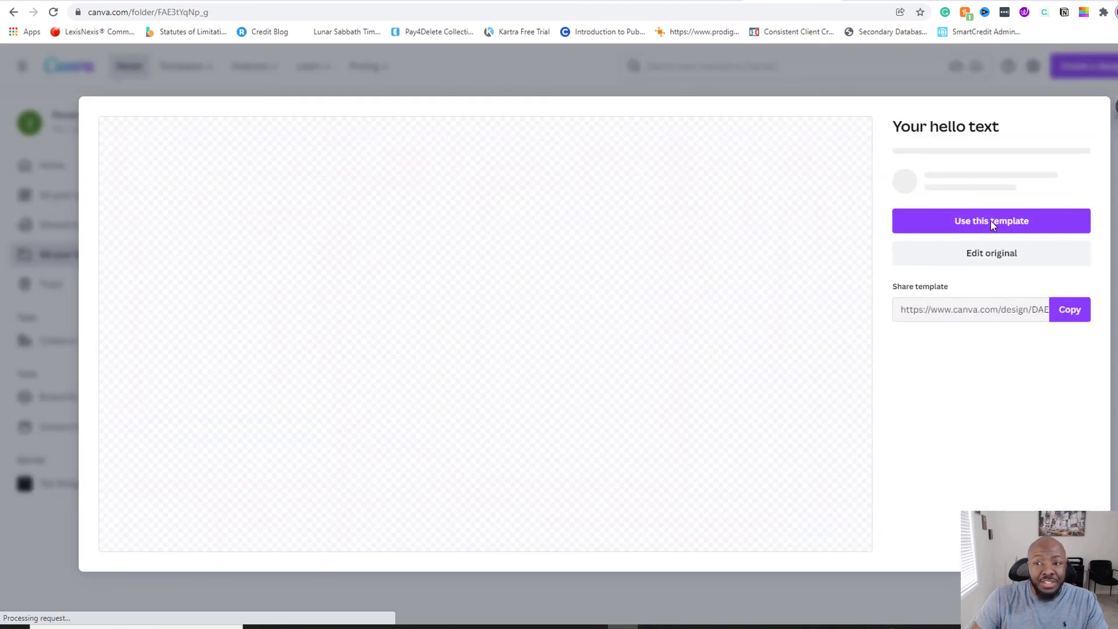